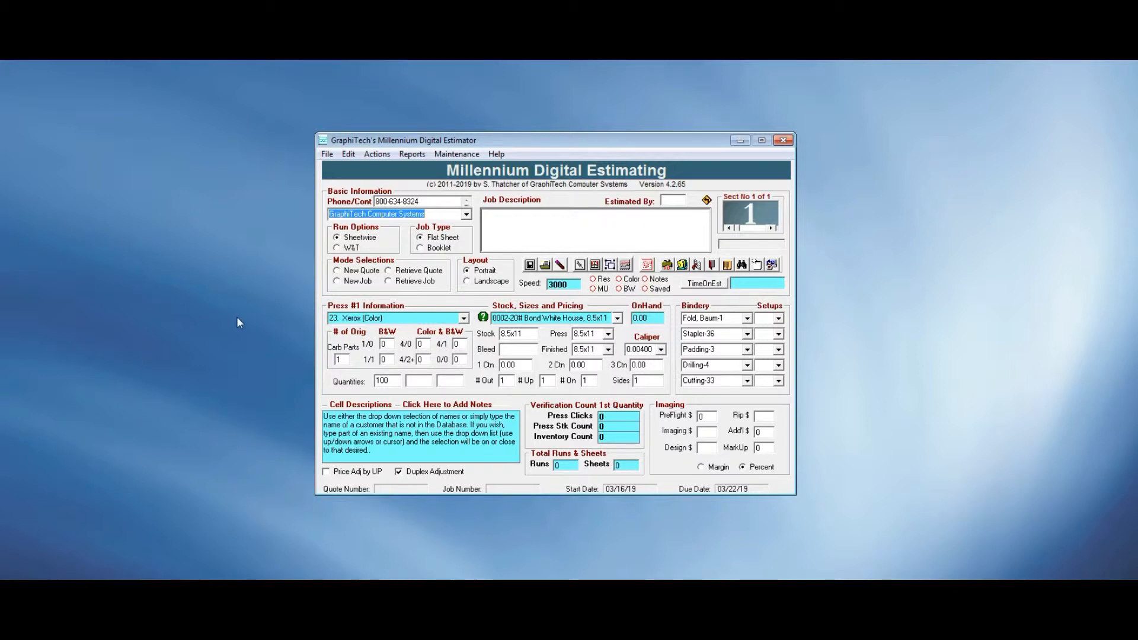
Describe the job as a quote request for two 4/4 brochures, a 4/0 flyer and a third brochure black on front only
click(495, 219)
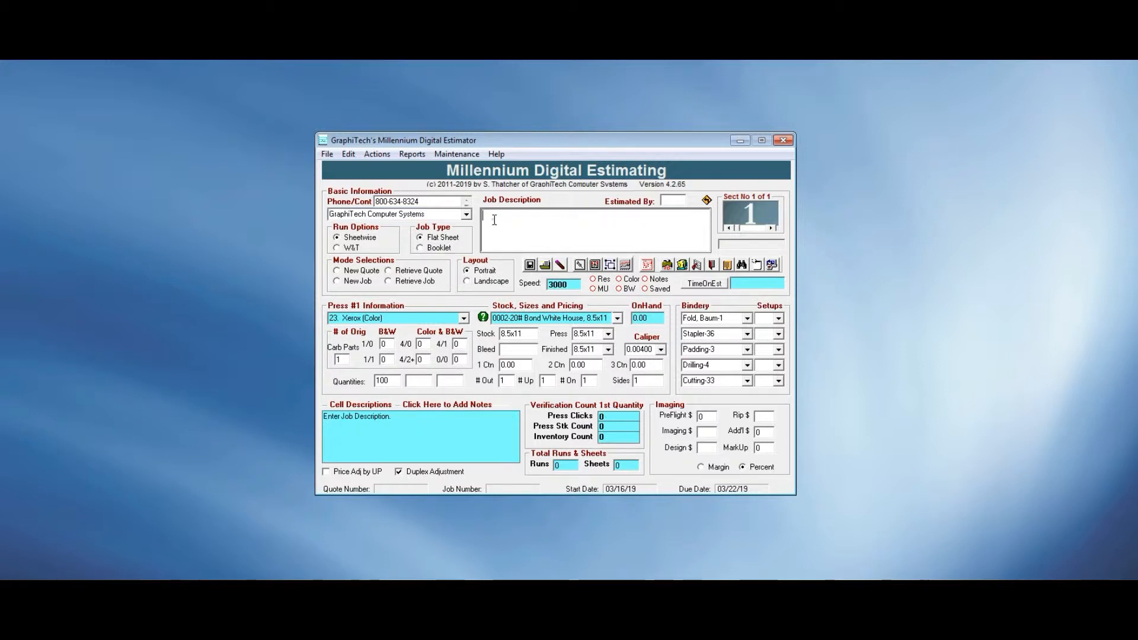
text(Customer requests a quote for two different 4 color brochures front and back (4/4), a 2nd 4 color flyer front only (4/0) and a third brochure simply black on front only.)
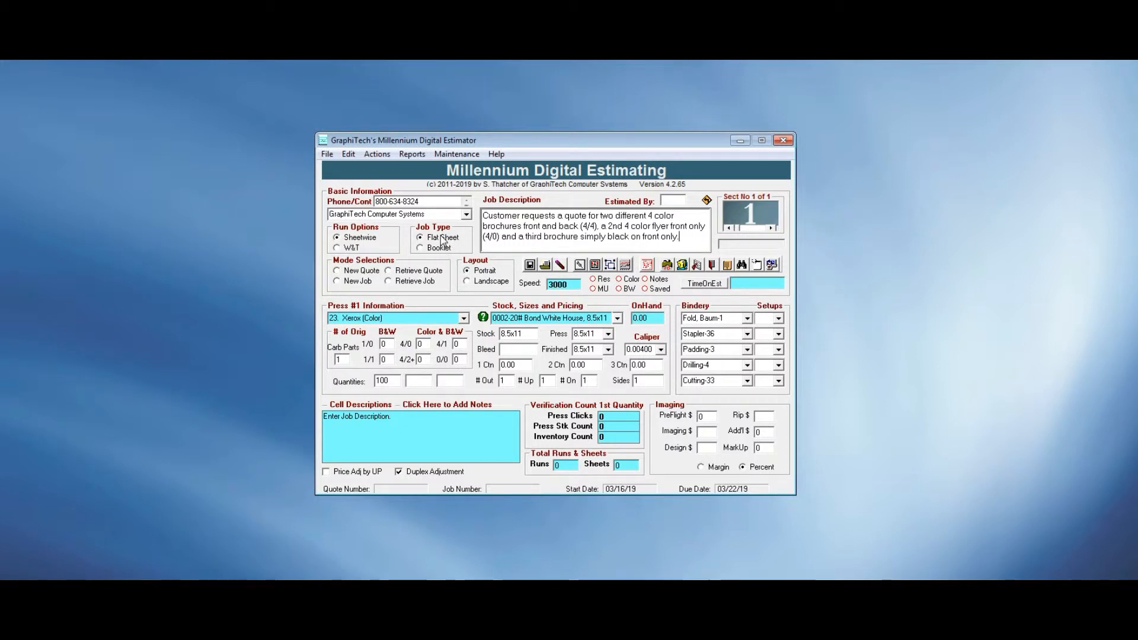
Start a new quote and choose press 25, Twelve Color (Color)
click(338, 271)
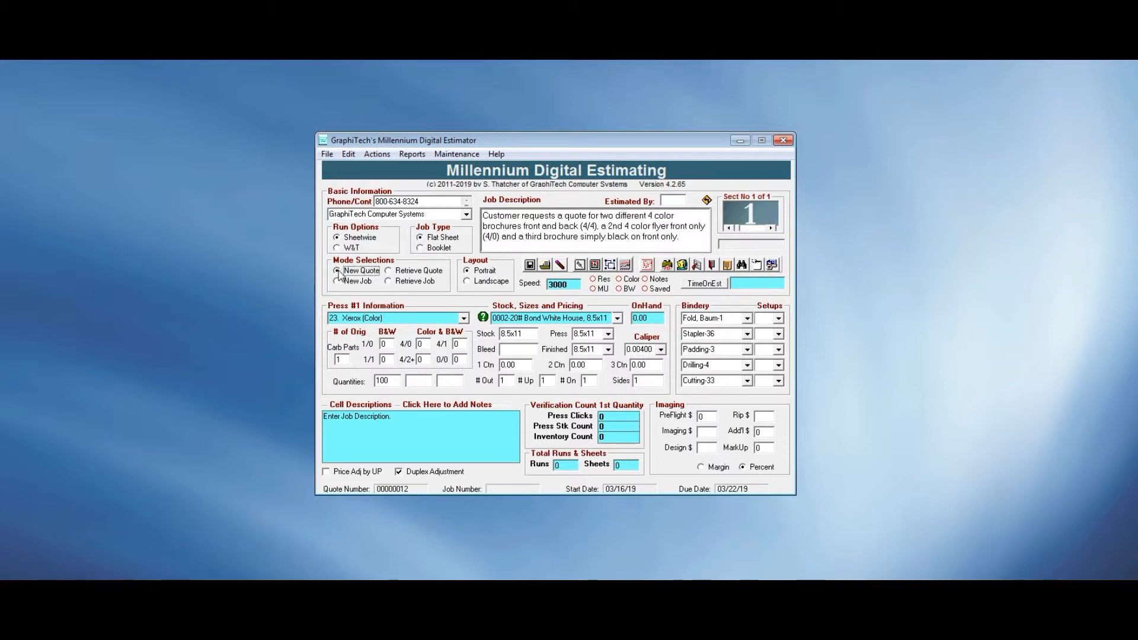
click(464, 319)
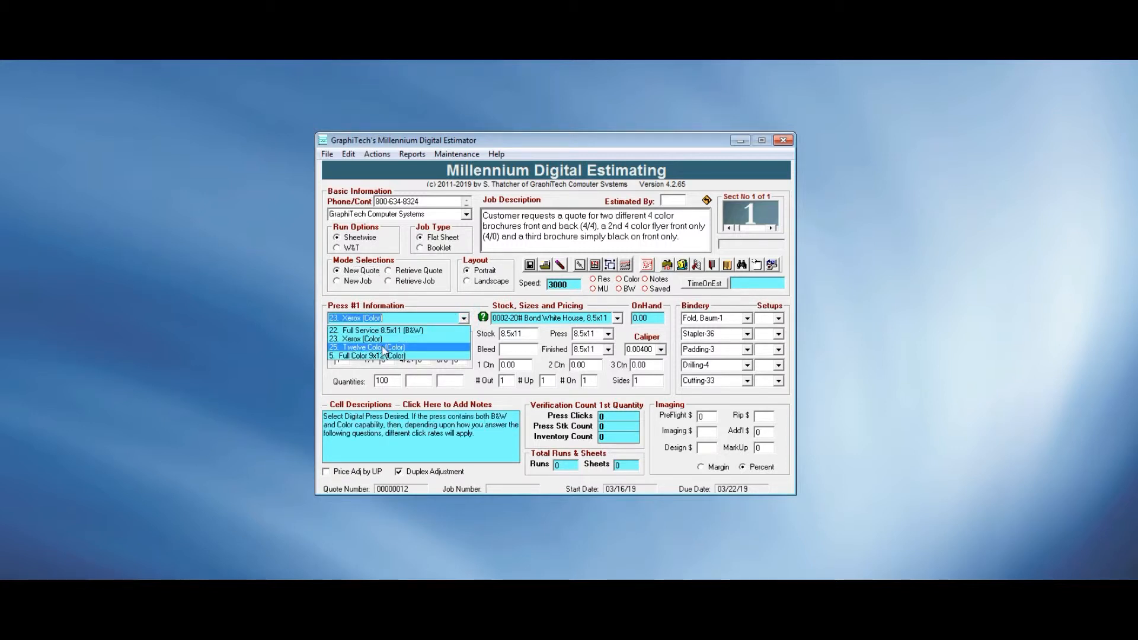
click(384, 348)
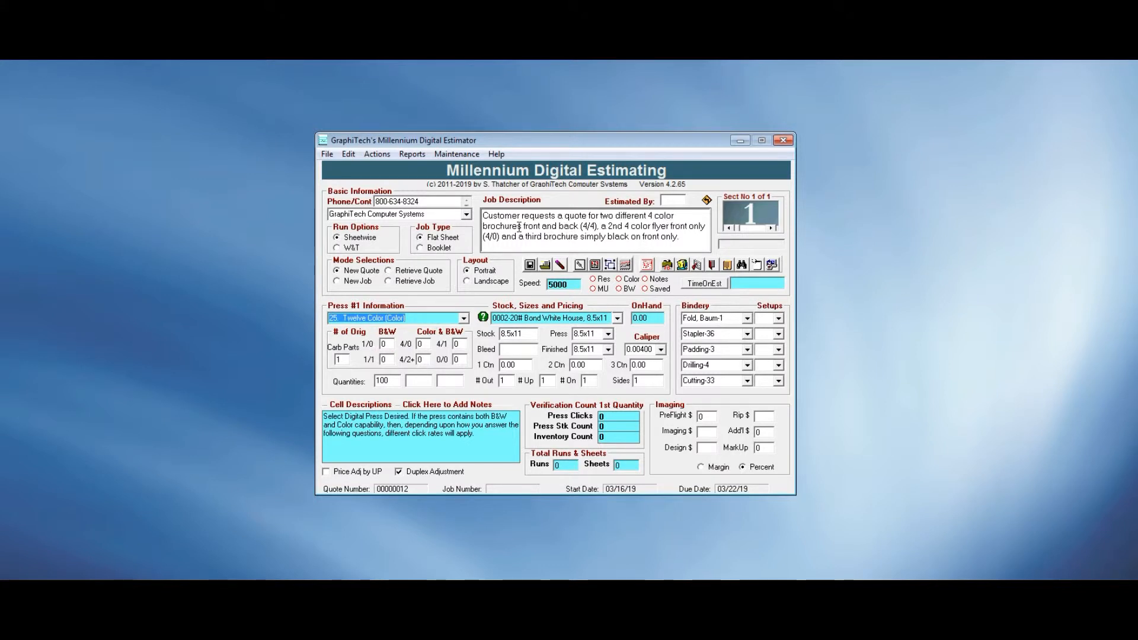
Set the number of originals to 2 for 4/2+, 1 for 4/0 and 1 for one-sided B&W 1/0
click(424, 361)
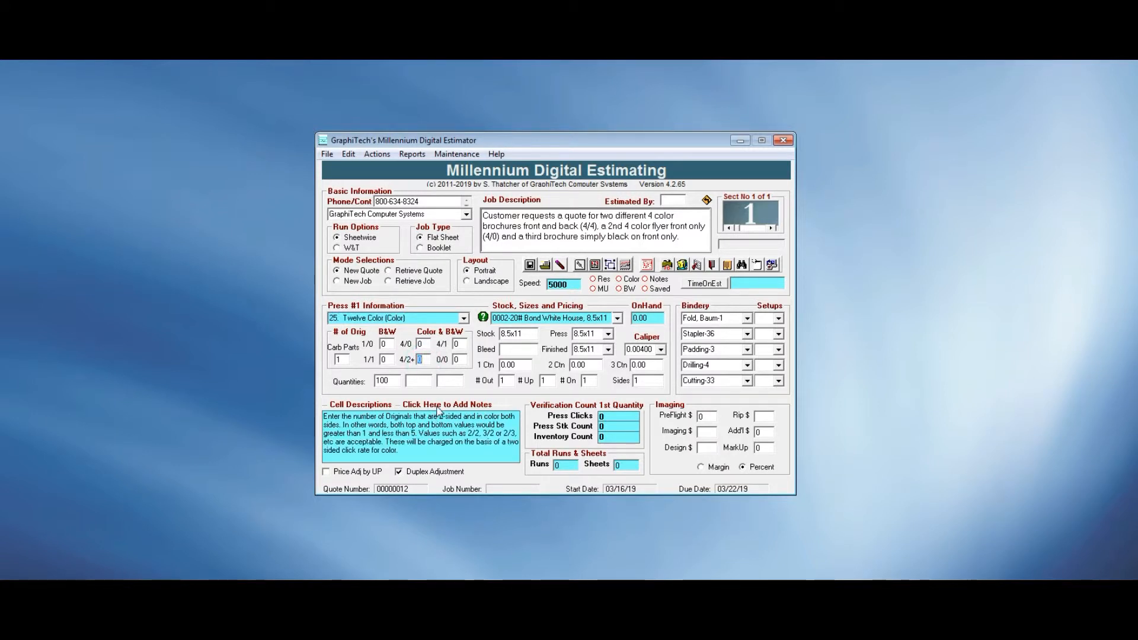
text(2)
click(426, 344)
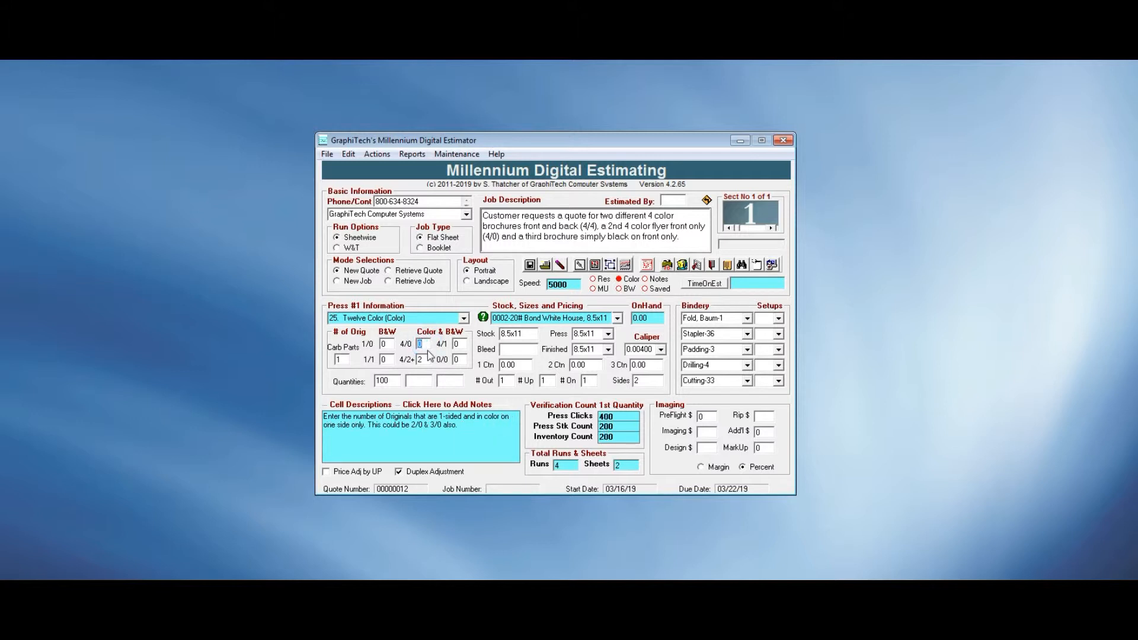
text(1)
click(386, 345)
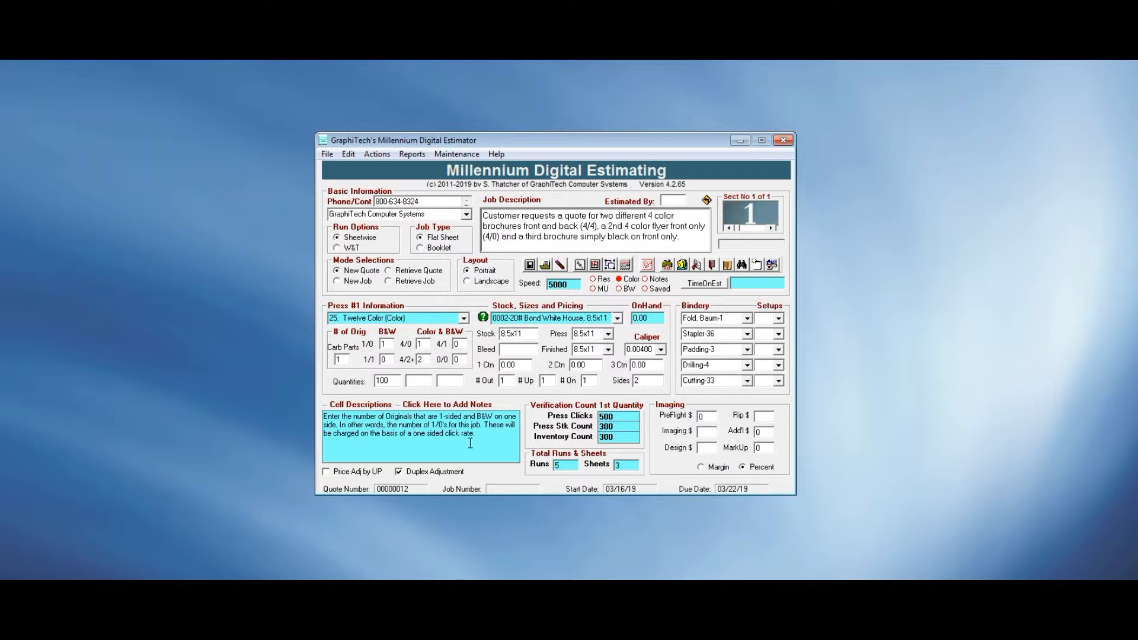
Examine the field explanations for the one-sided B&W originals and the parent stock size
drag(479, 435, 324, 417)
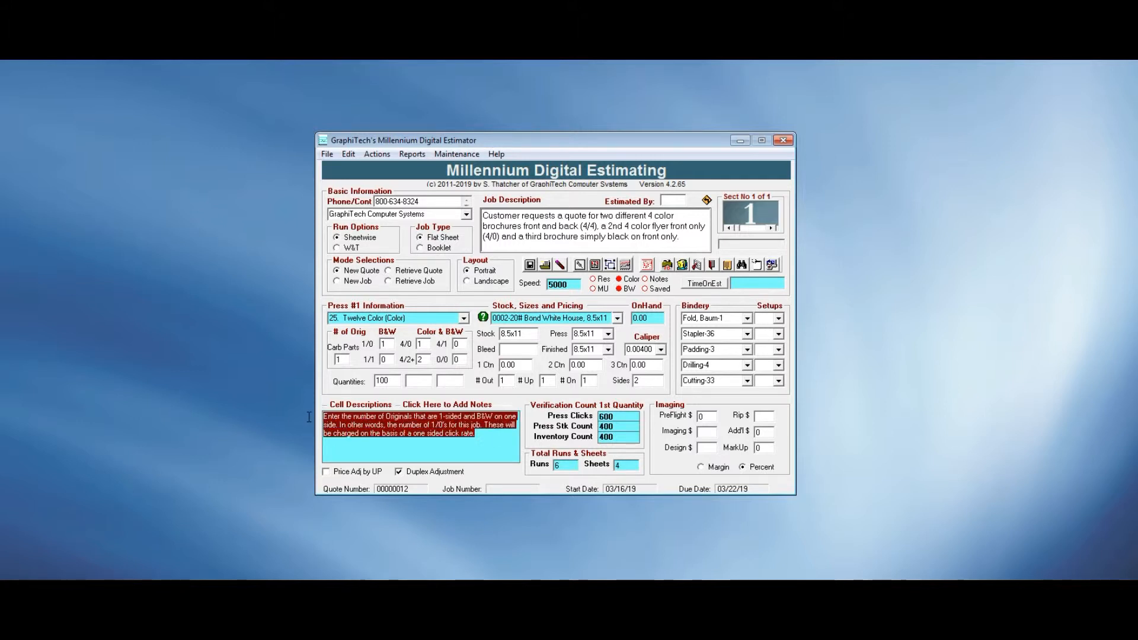
click(487, 443)
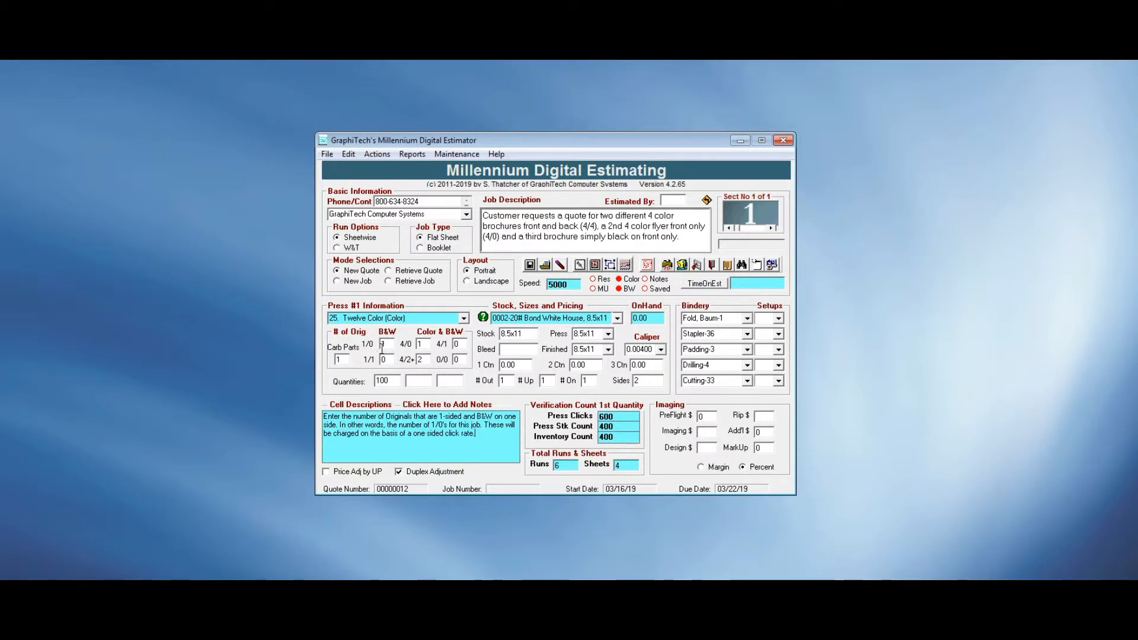
click(386, 343)
click(528, 335)
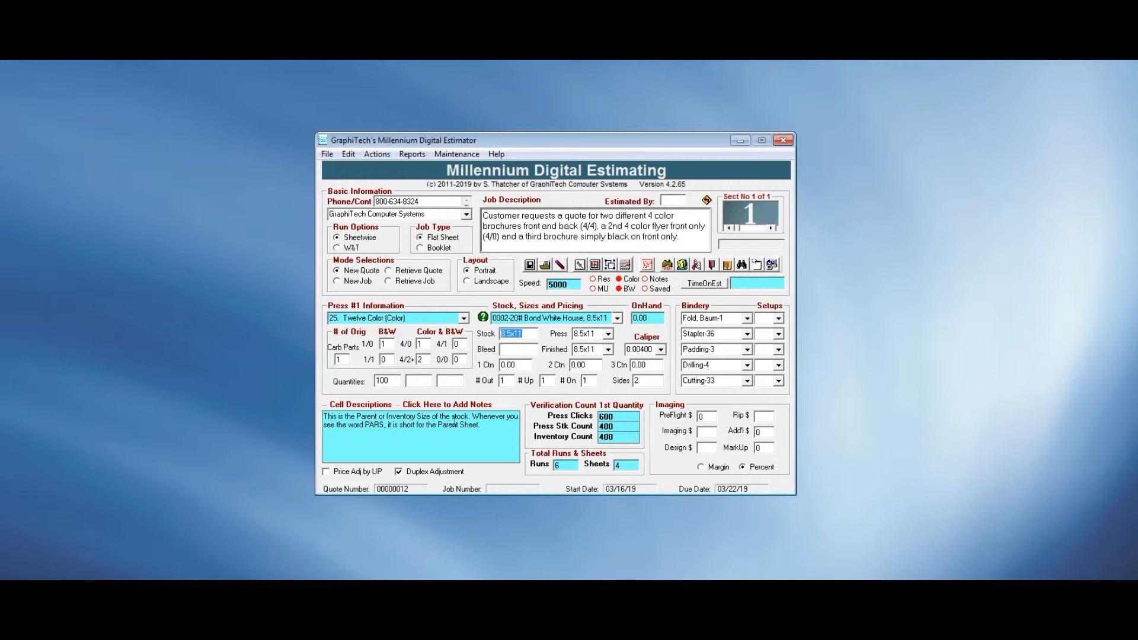
drag(490, 431, 322, 420)
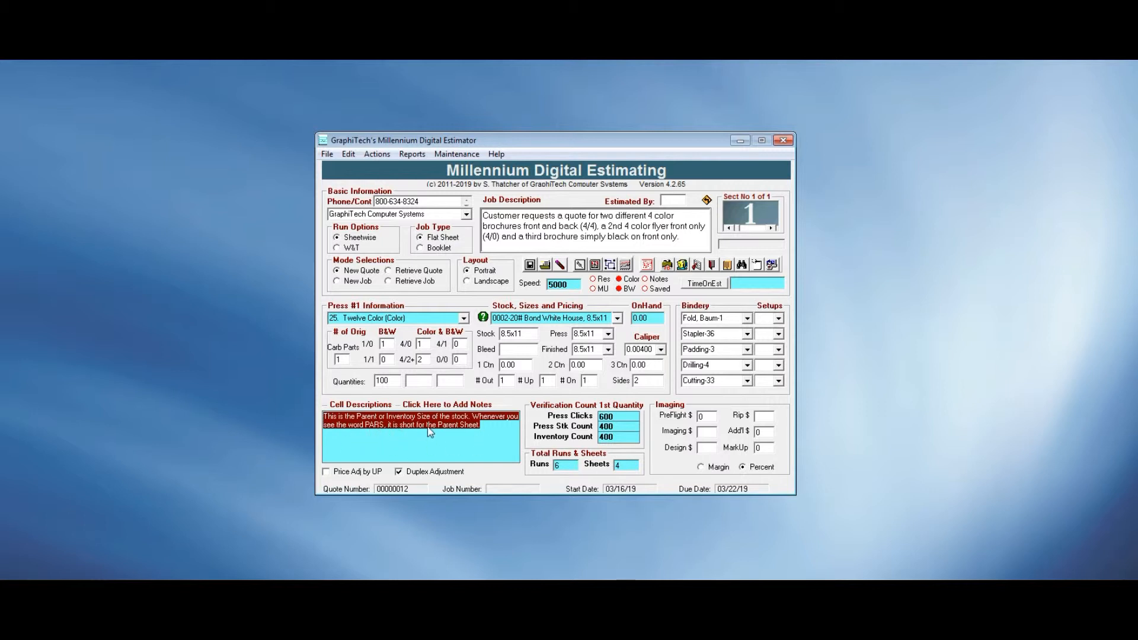
click(489, 426)
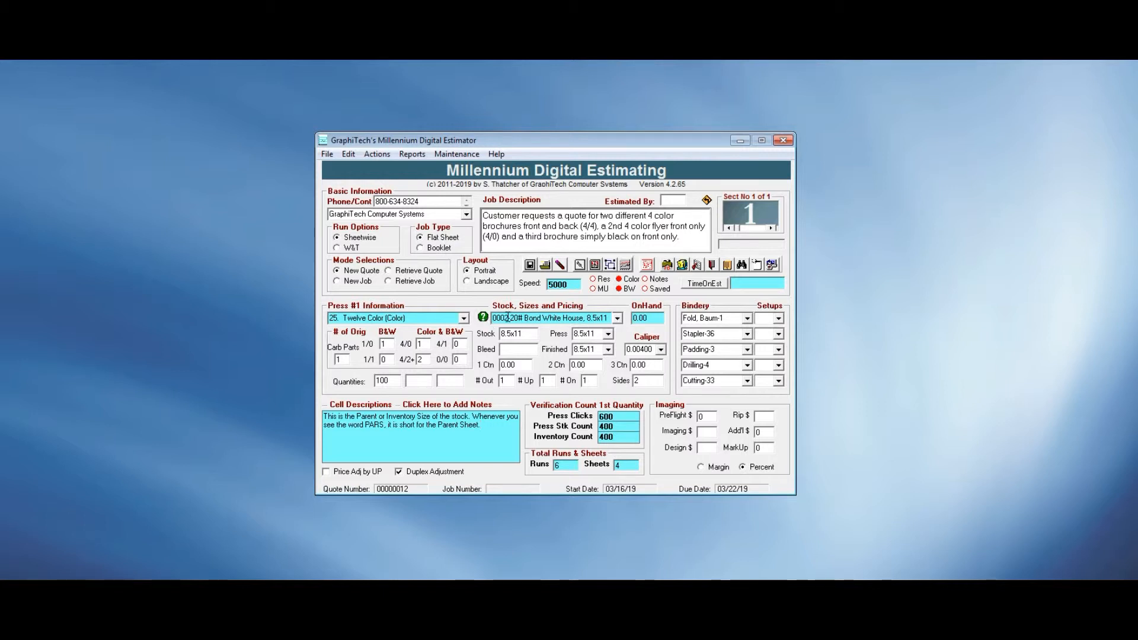
Try the 0002-20# Bond White House, 8.5x11 stock, and also 0006-70# Warren Enamel, 17.5x22.5, with an 11x17 press sheet
click(617, 318)
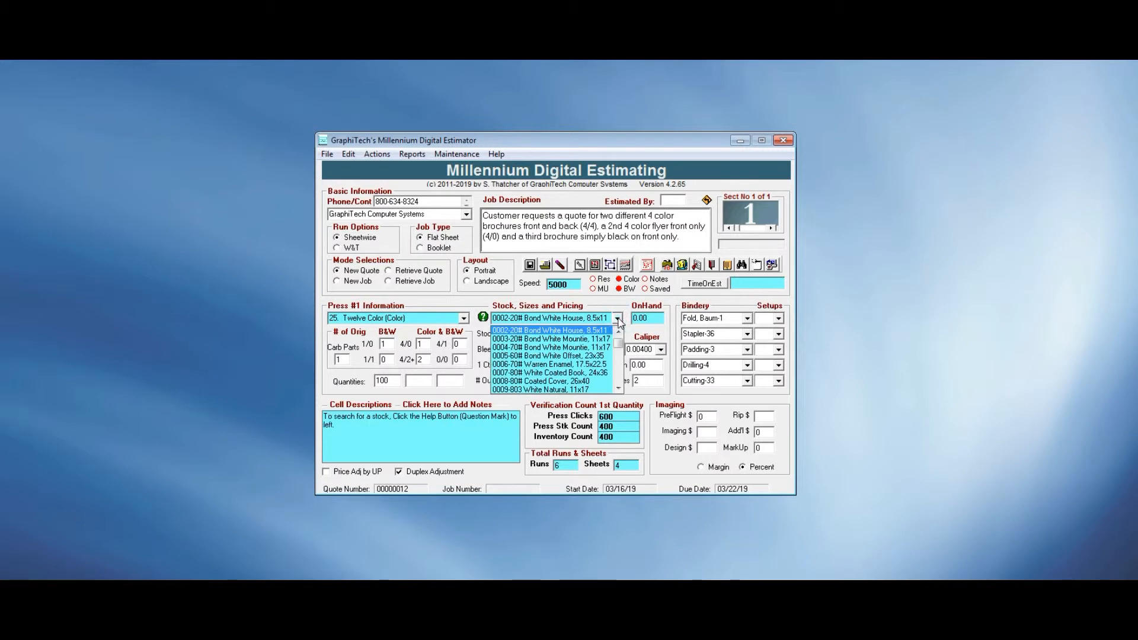
click(604, 332)
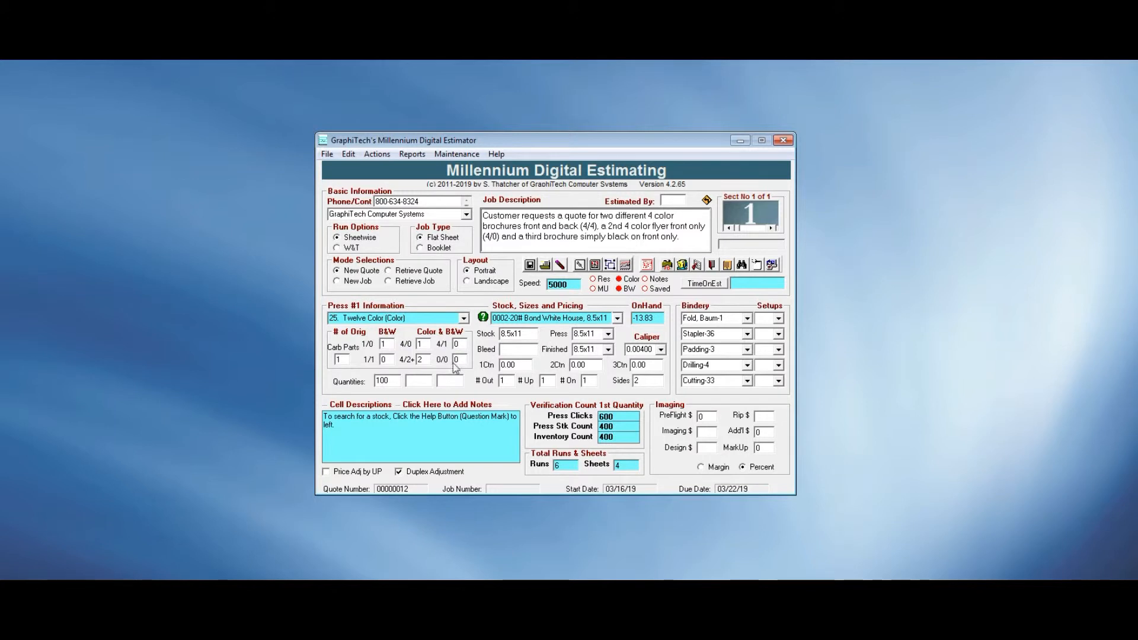
click(617, 318)
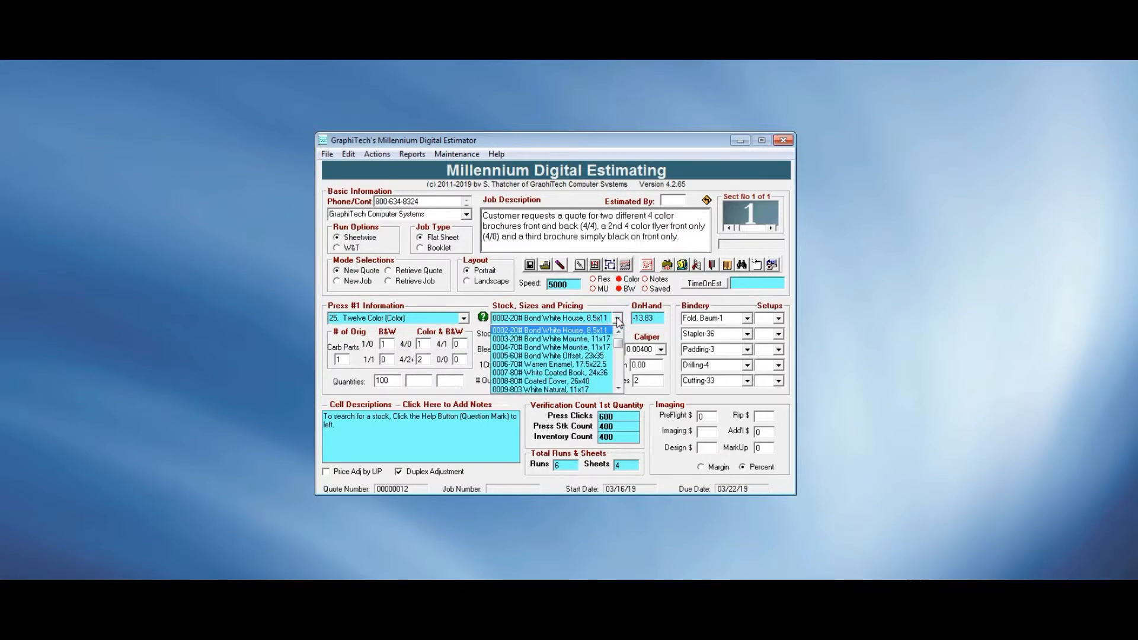
click(573, 365)
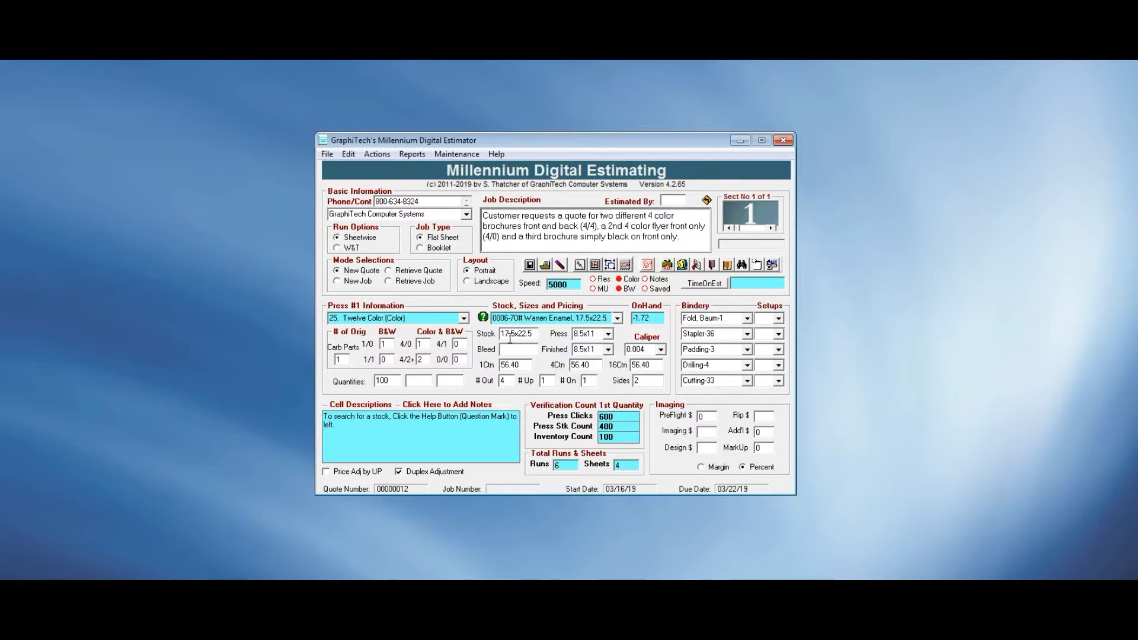
click(608, 335)
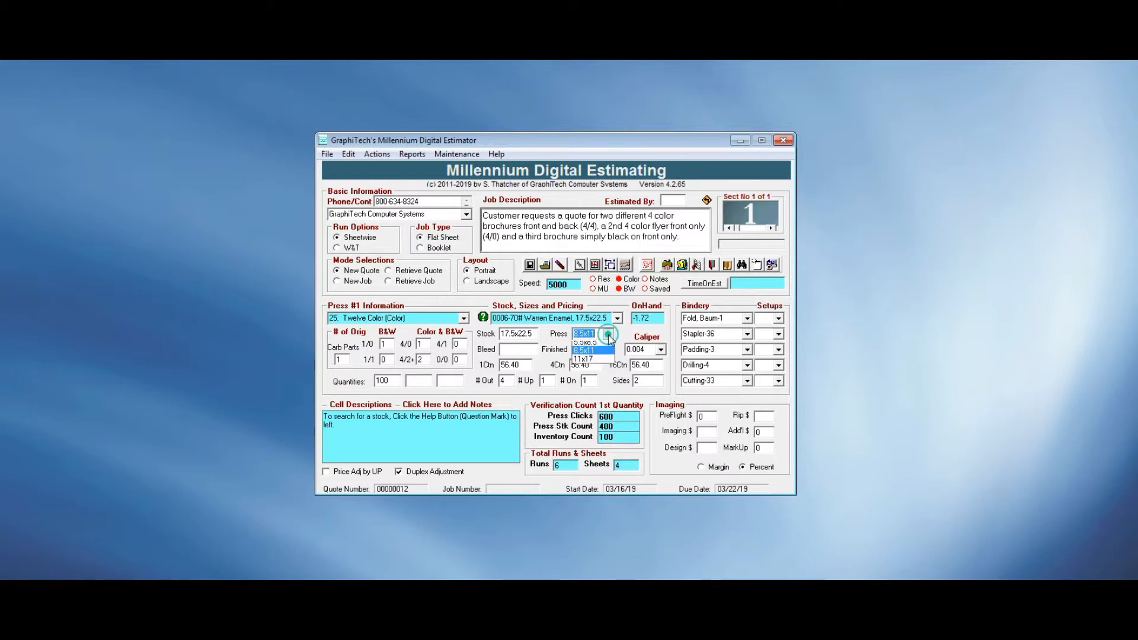
click(592, 363)
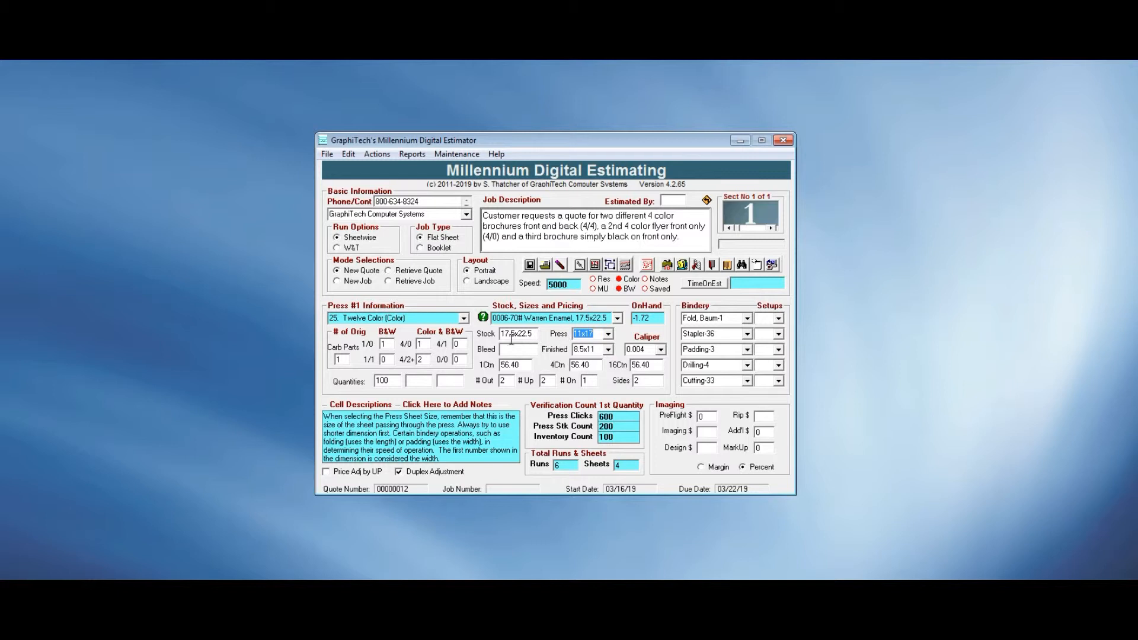
Set the stock to 0002-20# Bond White House, 8.5x11, and accept the parent sheet size as the press size
click(617, 318)
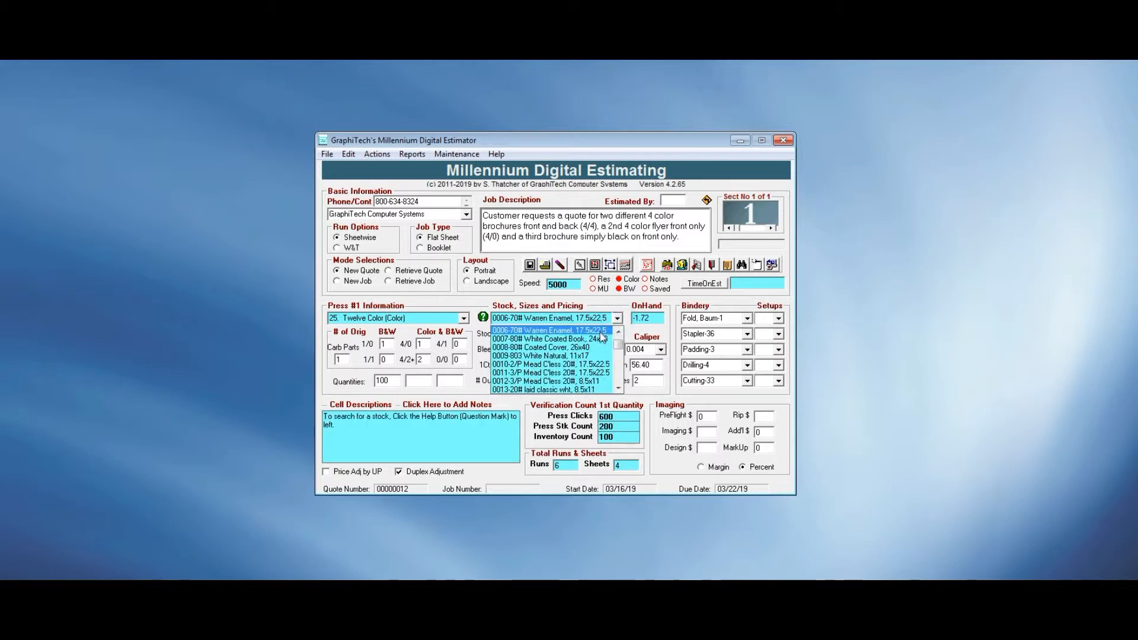
scroll(618, 350, up, 2)
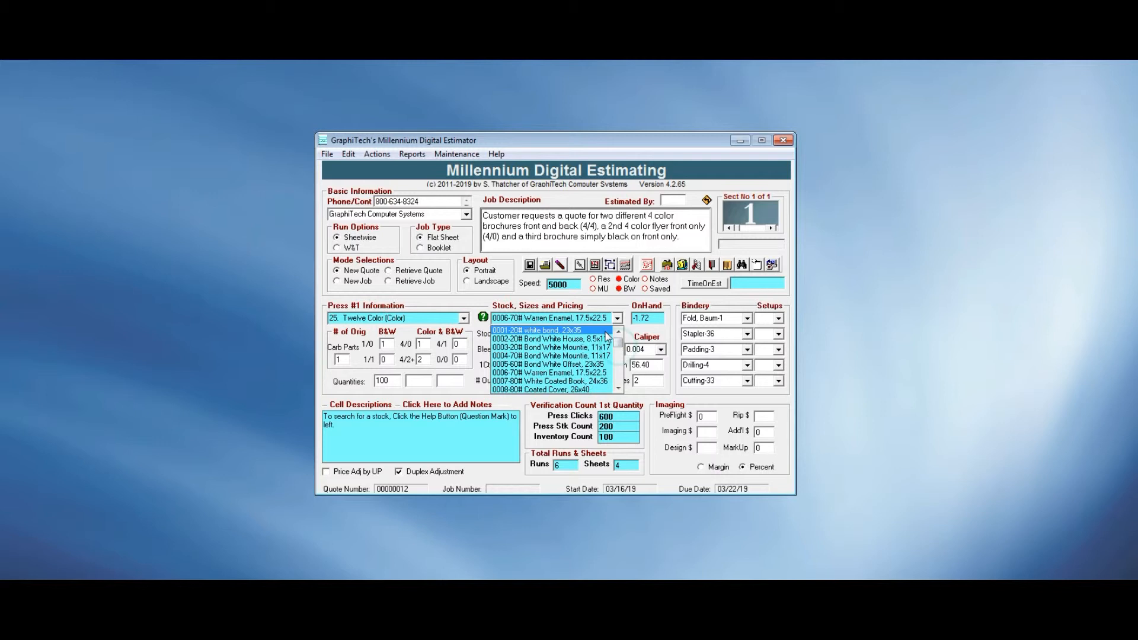
click(556, 339)
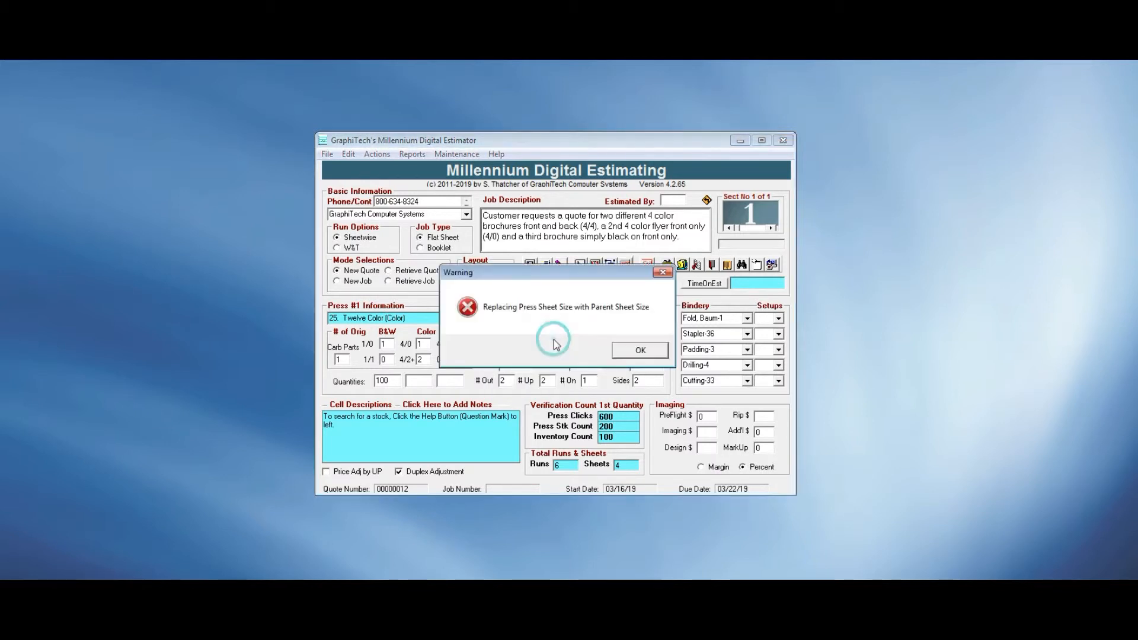
click(644, 350)
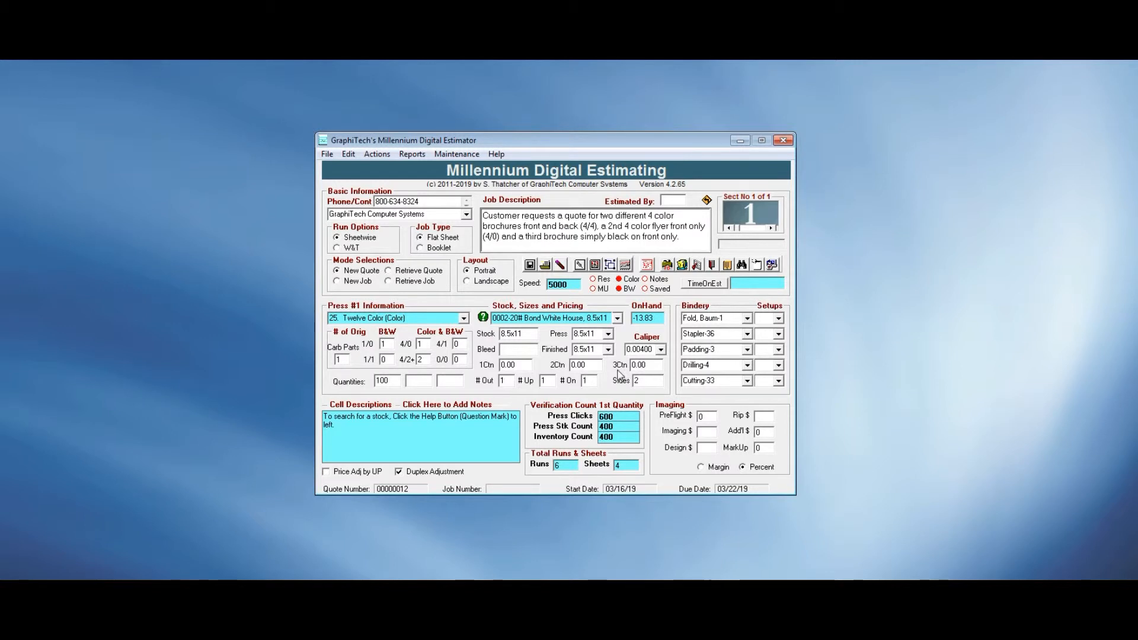
Set the first carton's stock price to 2 so it applies to all three carton prices
click(517, 365)
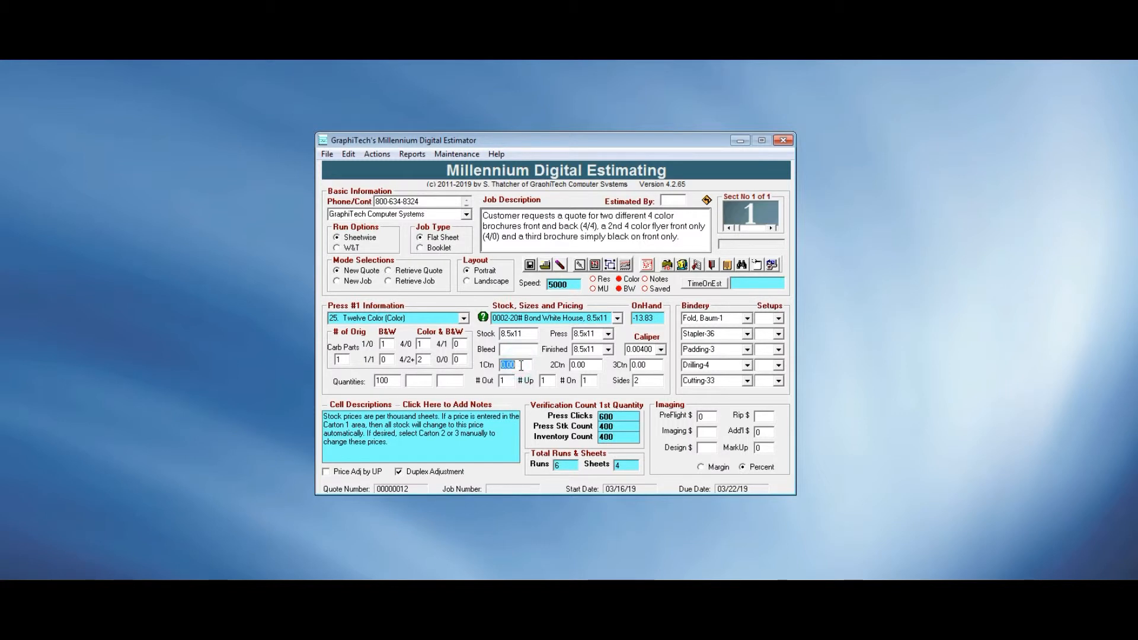
text(2)
key(Tab)
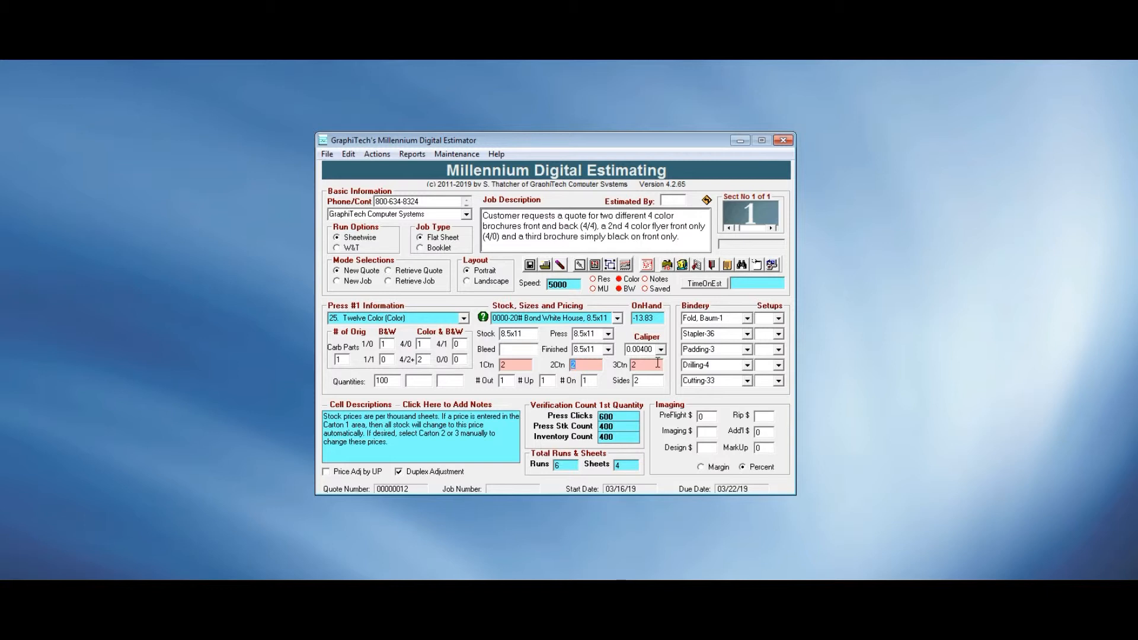
Set the three quote quantities to 1000, 2000 and 3000
click(392, 382)
click(393, 382)
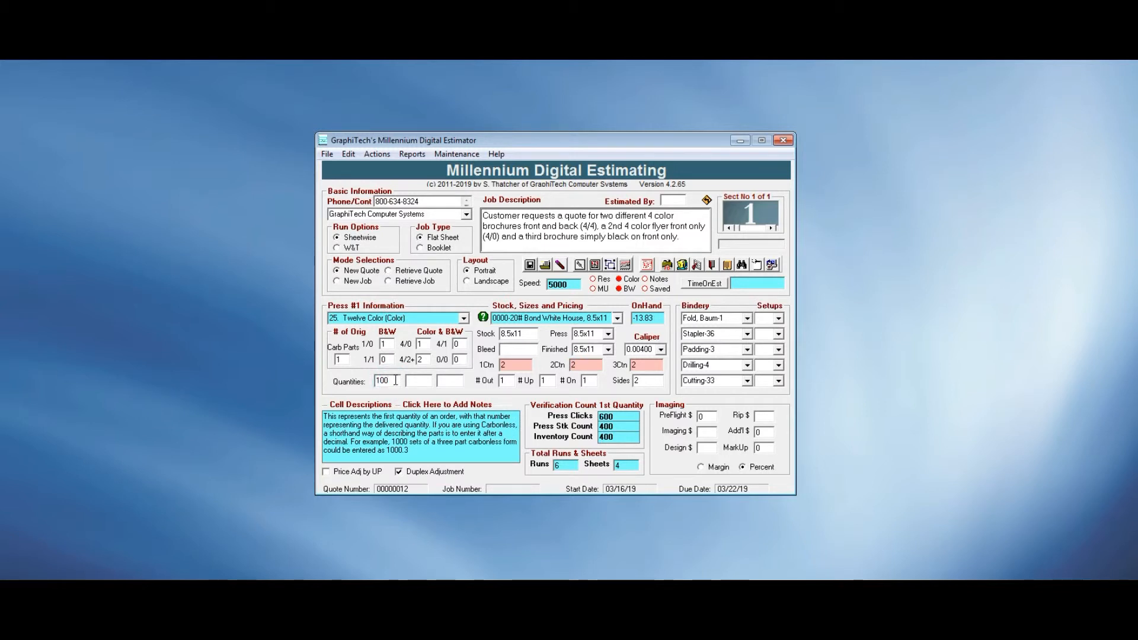
text(0)
click(418, 379)
text(2)
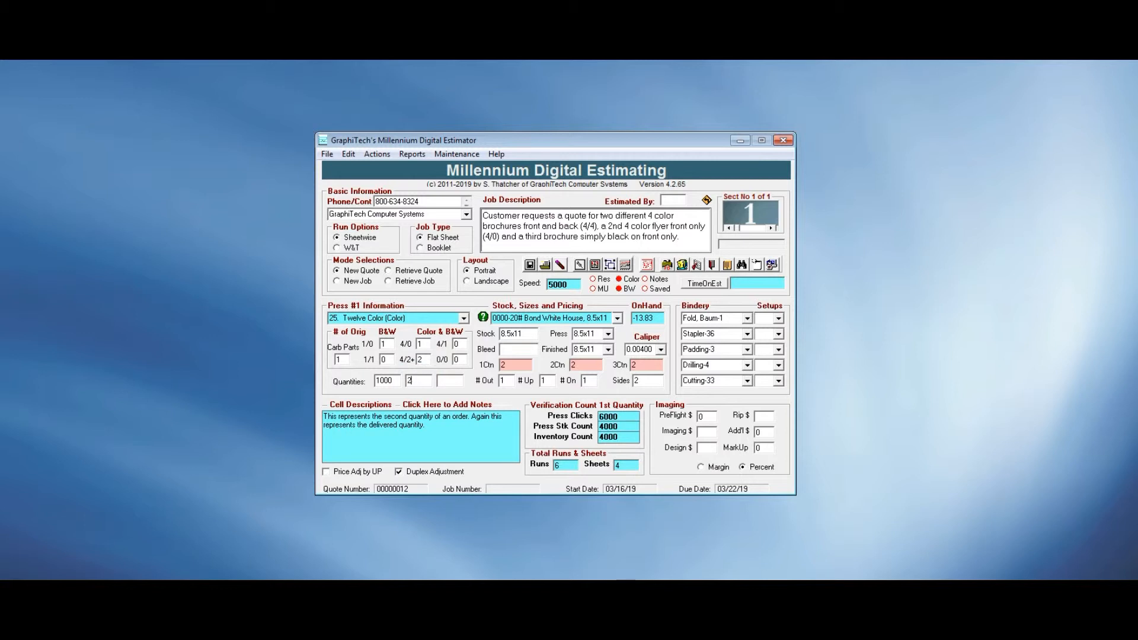
text(000)
key(Tab)
text(300)
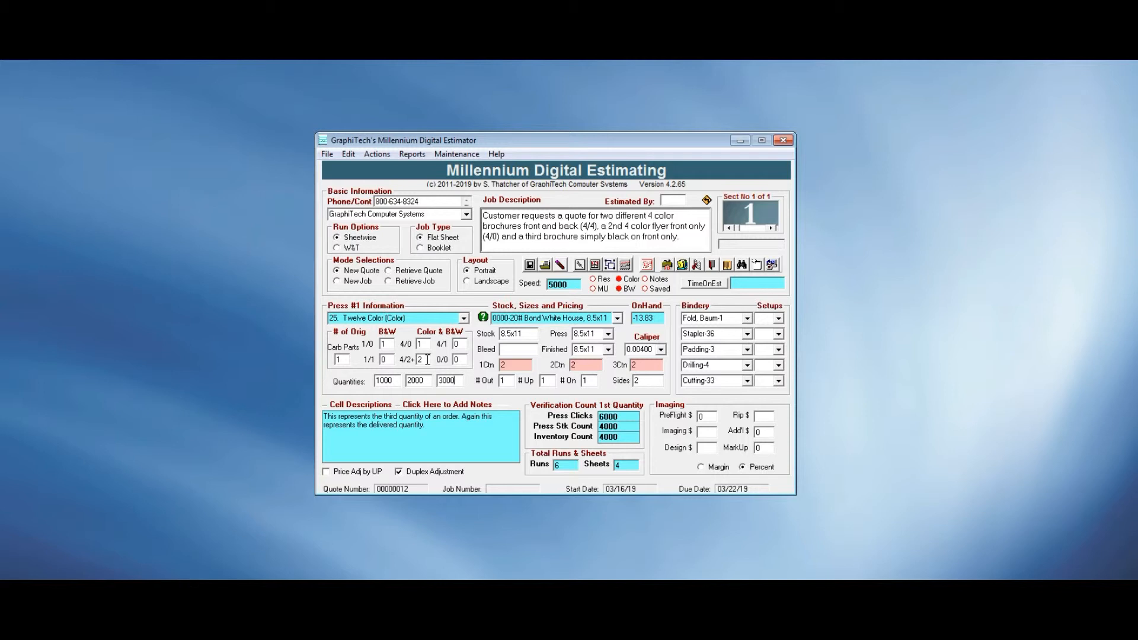
key(Tab)
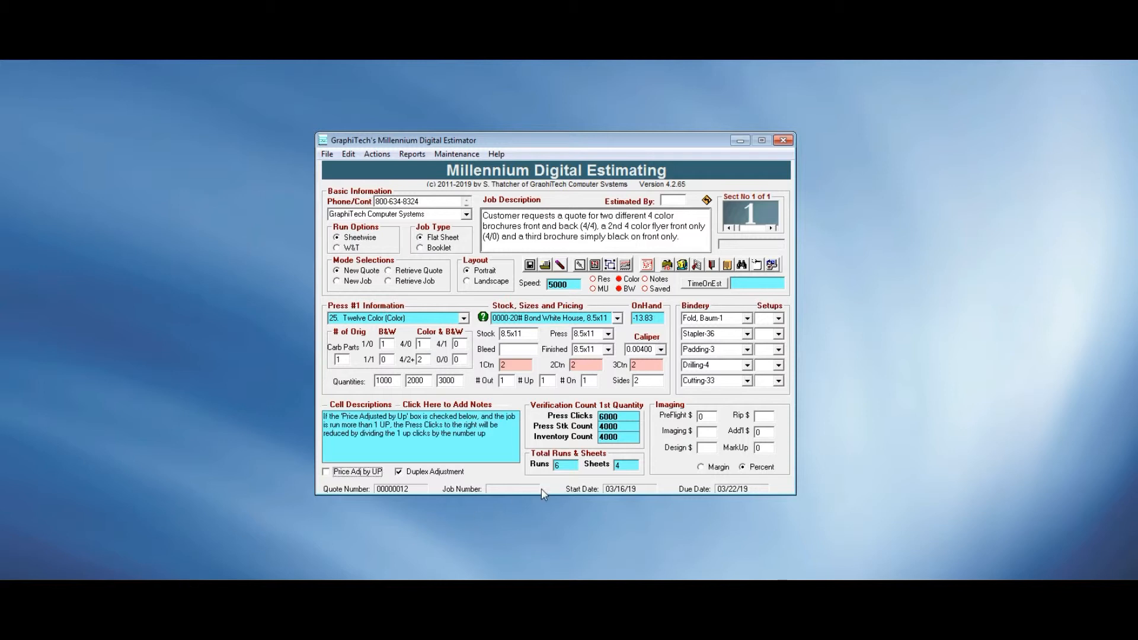
Check the total runs against the 4/0, 4/2+ and 1/0 originals, and calculate the estimate
click(564, 466)
click(424, 345)
click(423, 360)
click(422, 342)
click(386, 343)
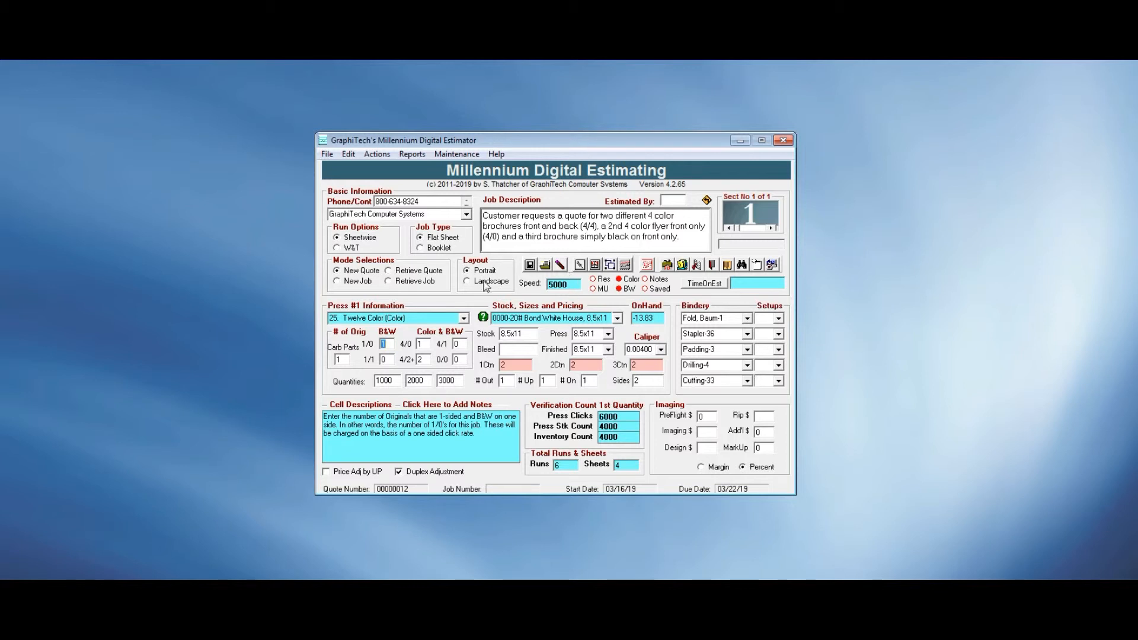
click(646, 267)
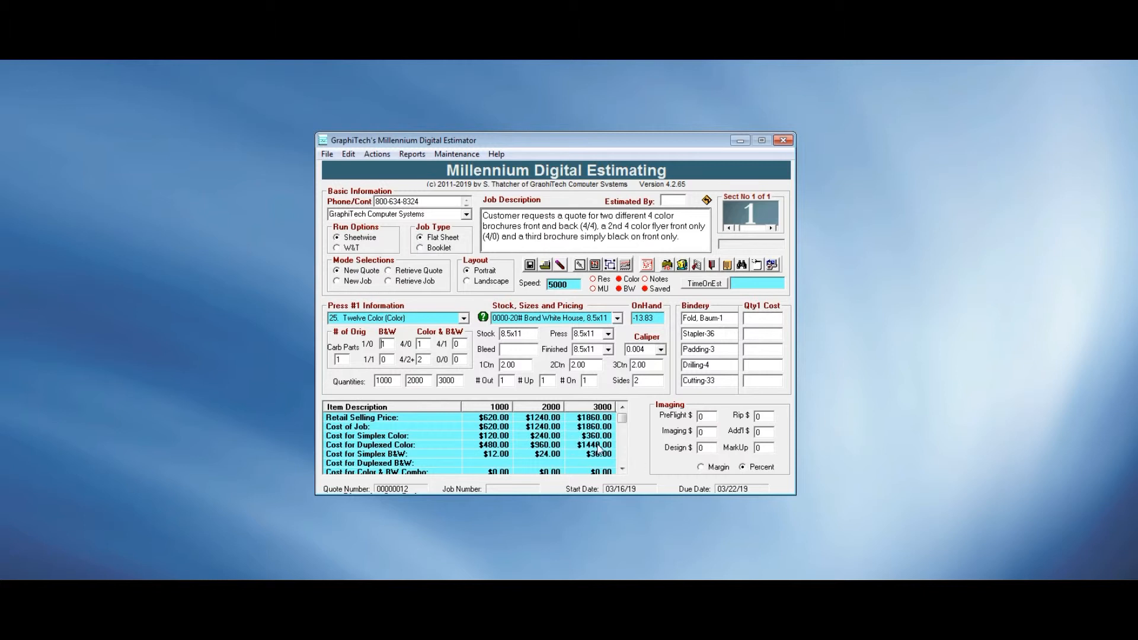
Set the markup to 30 percent and recalculate the estimate
click(768, 445)
text(3)
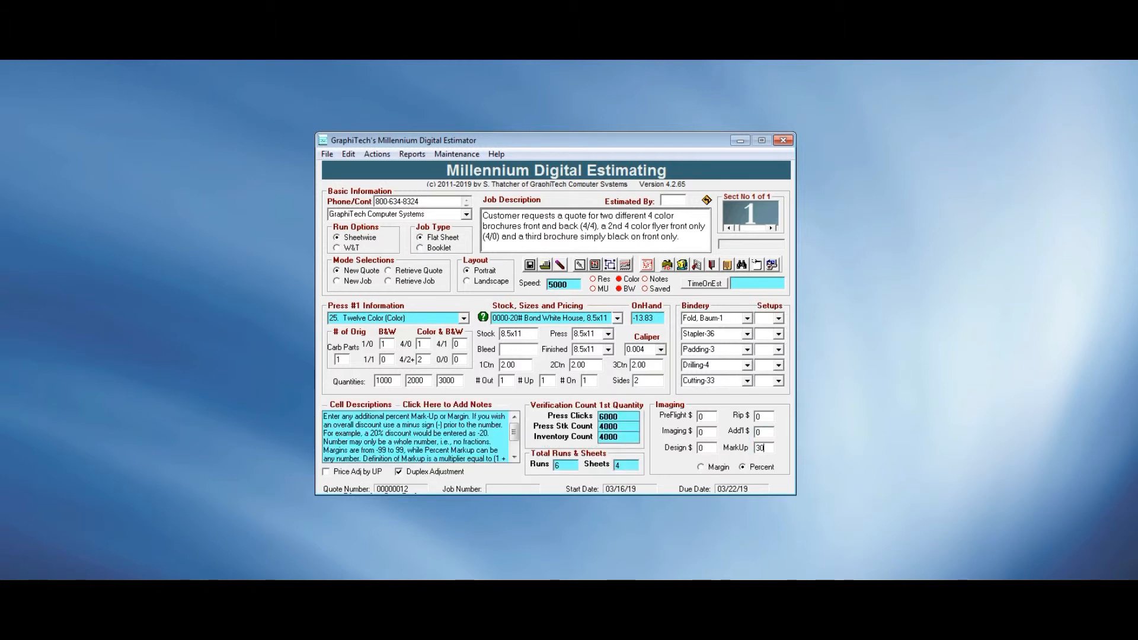
text(0)
click(648, 264)
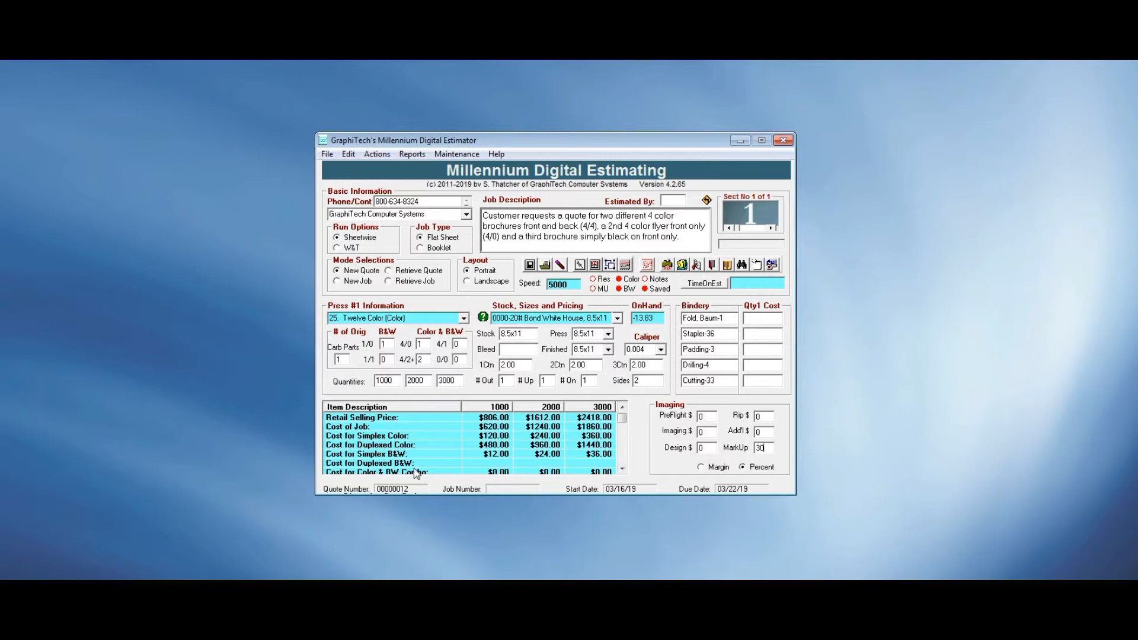
Compare the simplex cost line in the results with the one-sided B&W originals entry
click(397, 442)
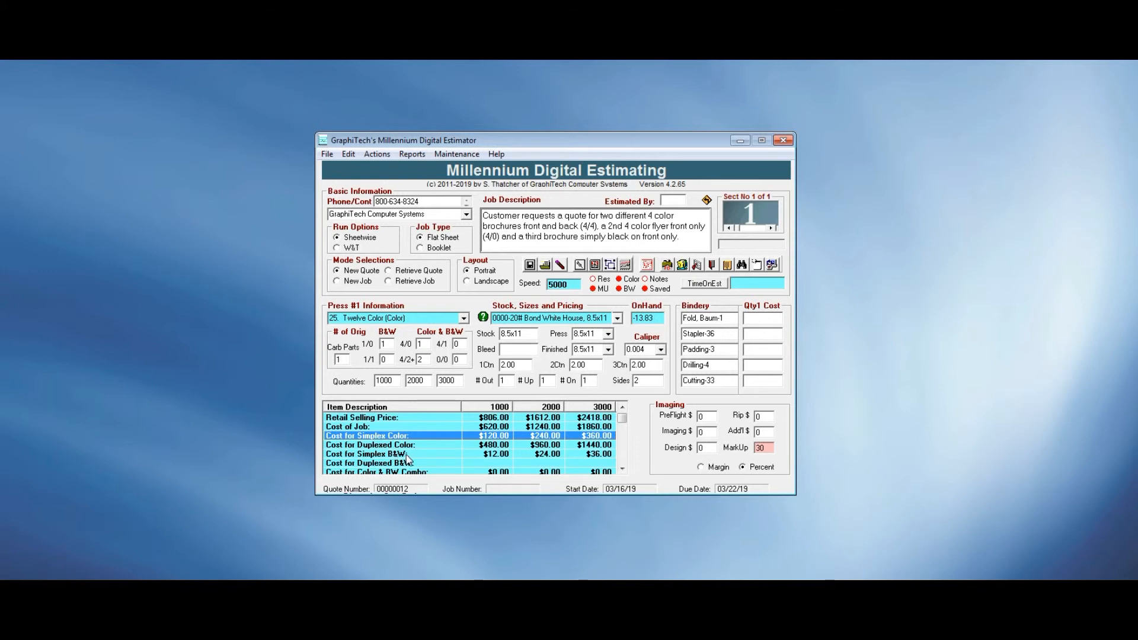
click(387, 343)
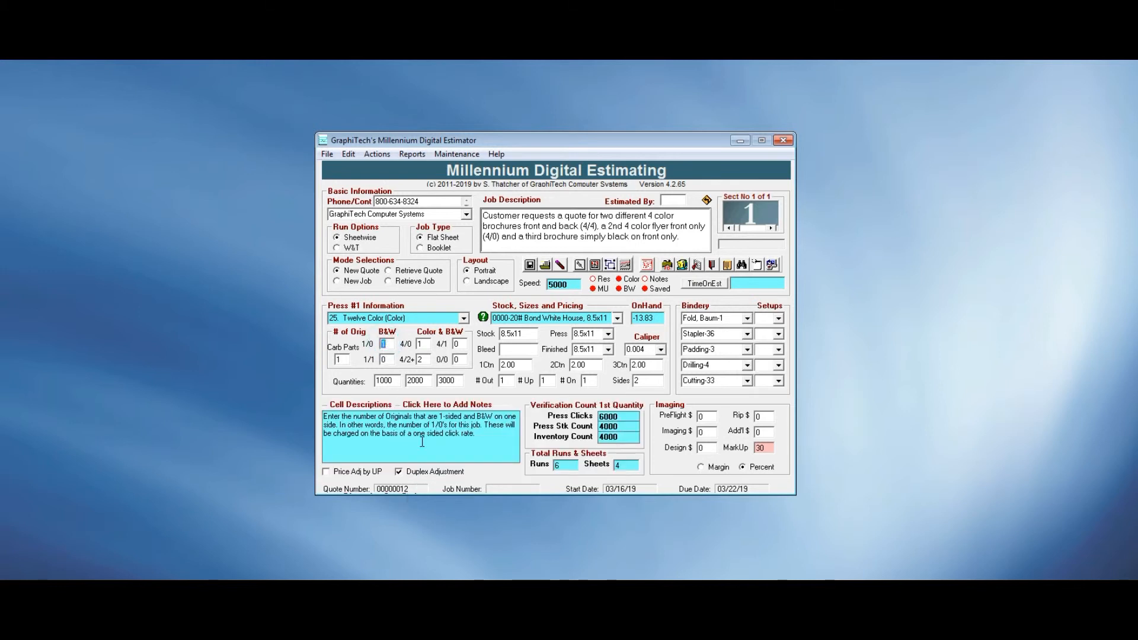
Display the calculated results and review the selling price, job cost, printing, bindery and stock costs for all three quantities
click(647, 264)
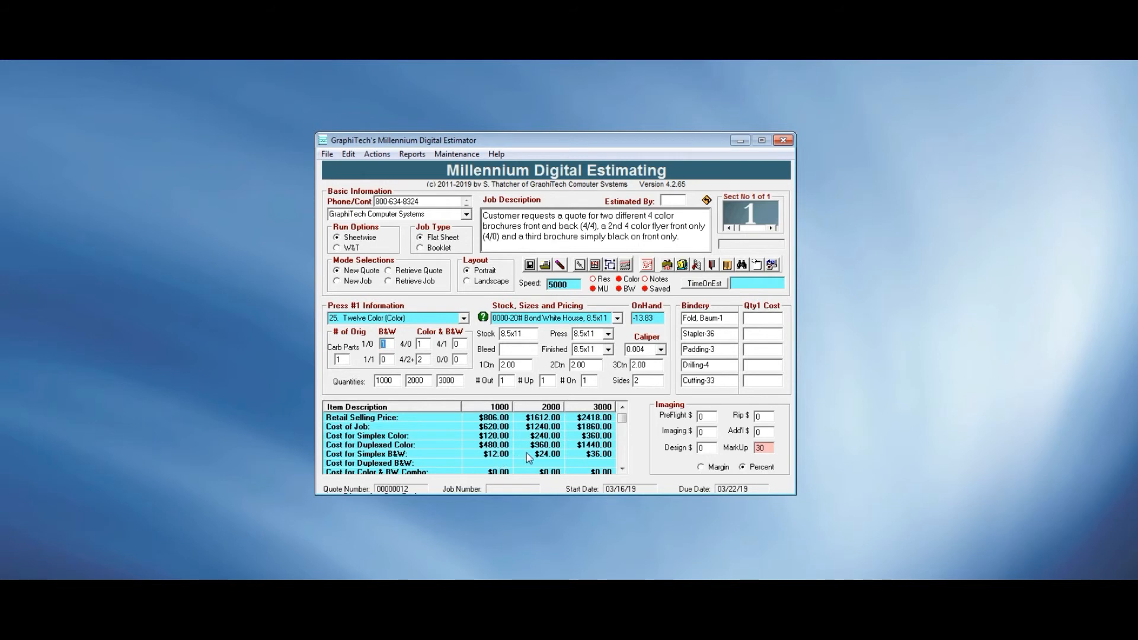
click(622, 468)
click(622, 468)
click(622, 469)
click(622, 469)
click(622, 469)
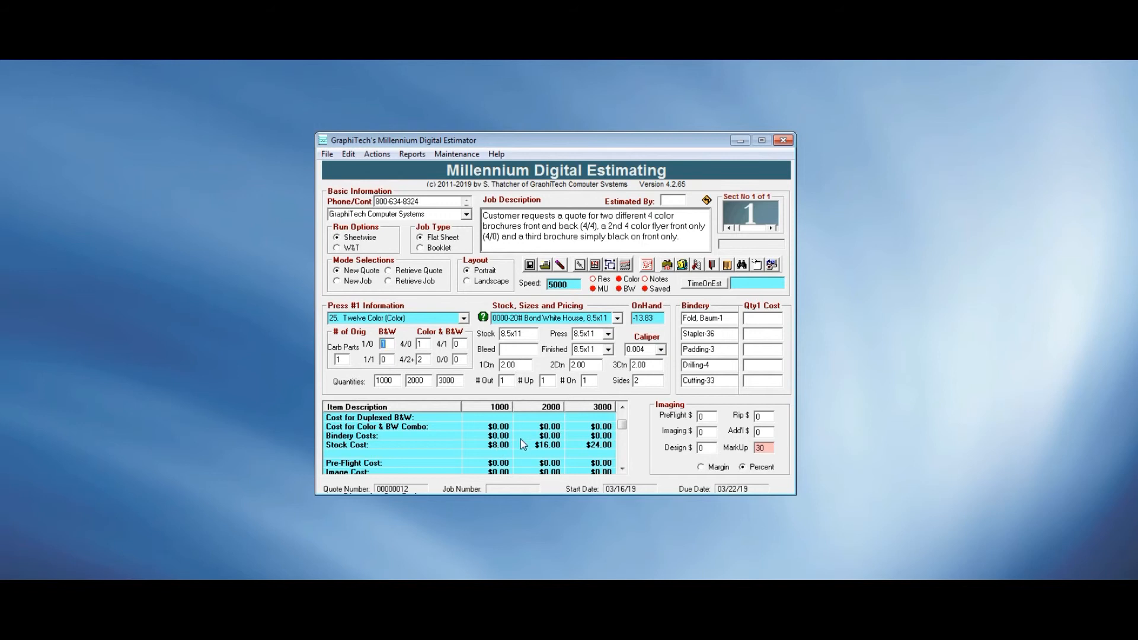
Review the design, rip and additional costs in the results, together with the press and bindery times
click(623, 470)
click(622, 470)
click(622, 469)
click(622, 469)
click(622, 470)
click(623, 469)
click(622, 469)
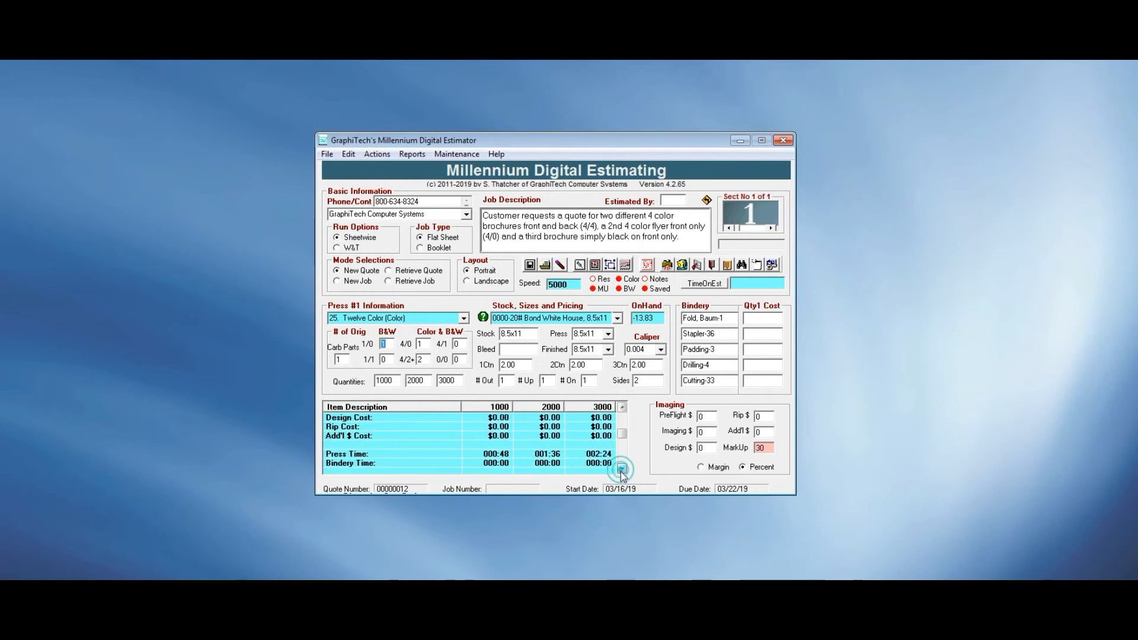
click(622, 469)
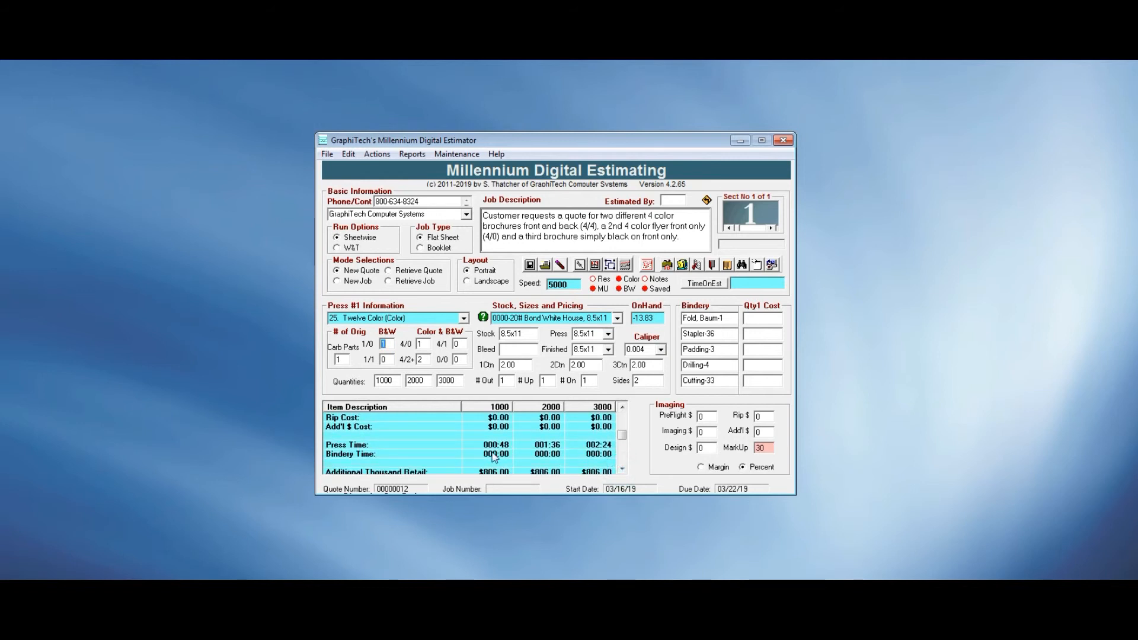
Check the additional-thousand prices, click cost per side, number of sides, overall markup and gross margin in the results
click(622, 469)
click(623, 469)
click(623, 469)
click(622, 469)
click(622, 469)
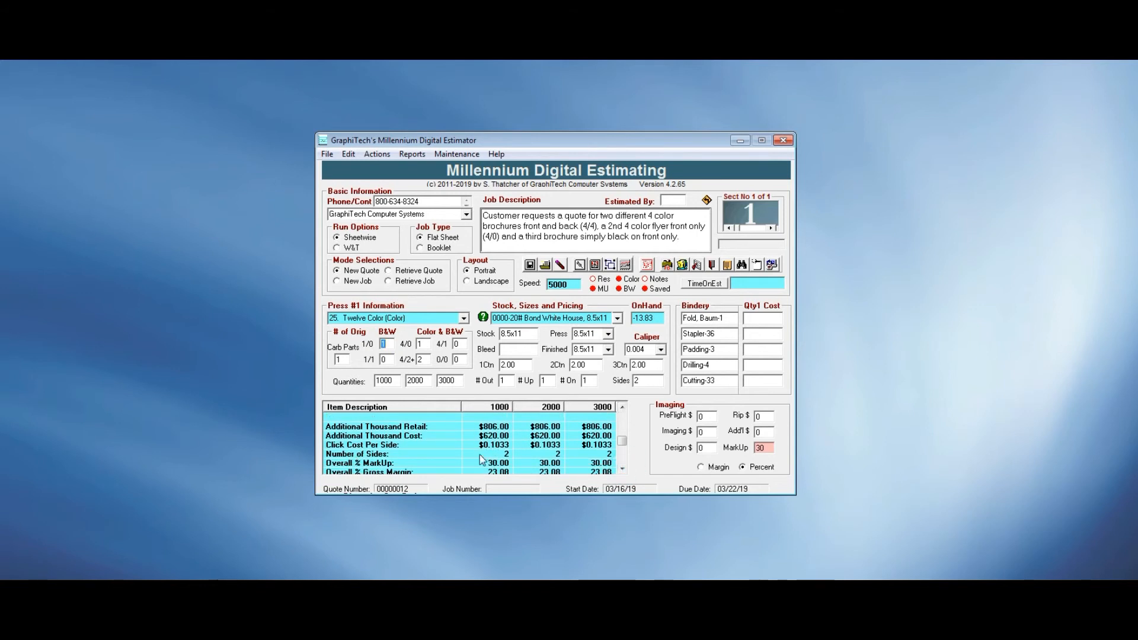
click(622, 469)
click(622, 469)
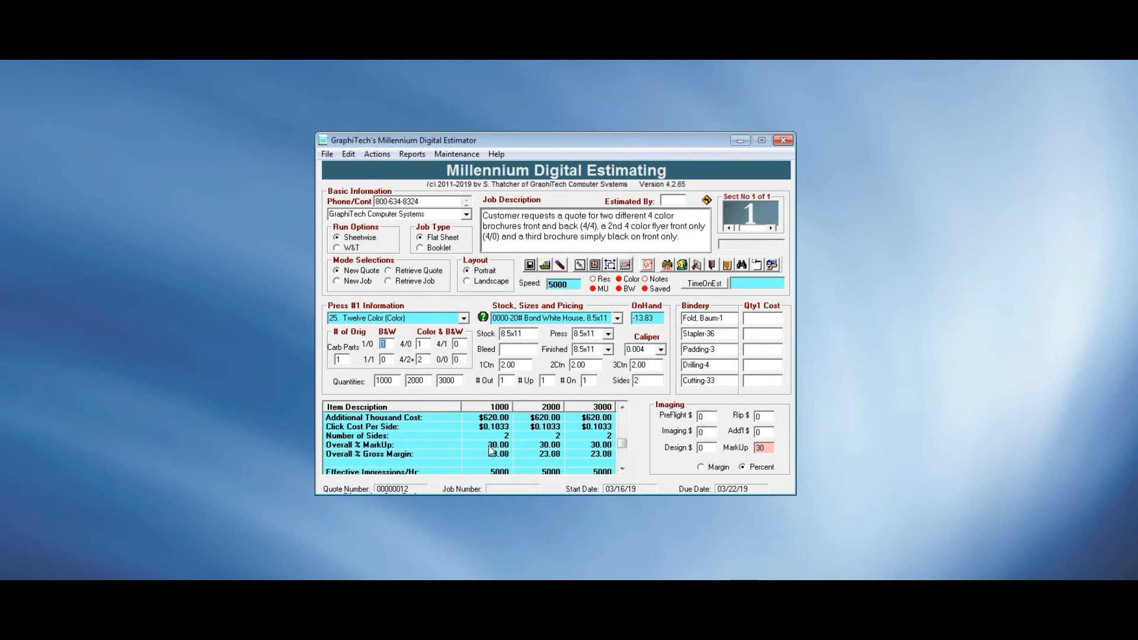
Examine the printed press sheets and sides and the click counts at the end of the results, and return to the retail selling price
click(623, 469)
click(622, 469)
click(622, 469)
click(622, 470)
click(623, 469)
click(623, 469)
click(622, 470)
click(622, 469)
click(622, 469)
click(622, 469)
click(623, 470)
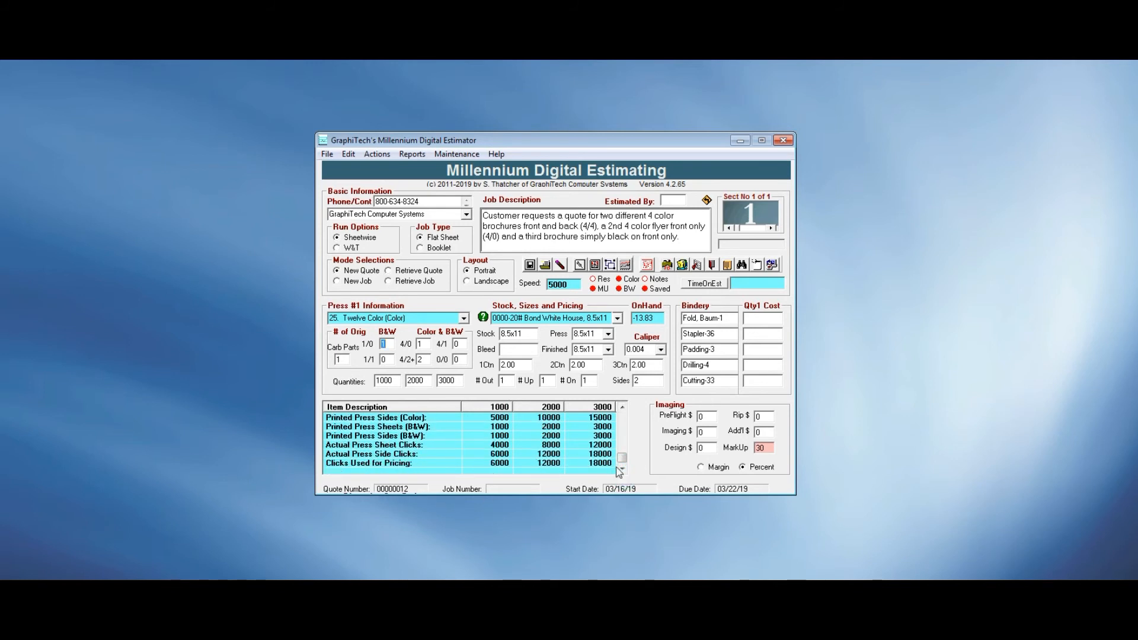
drag(621, 457, 625, 408)
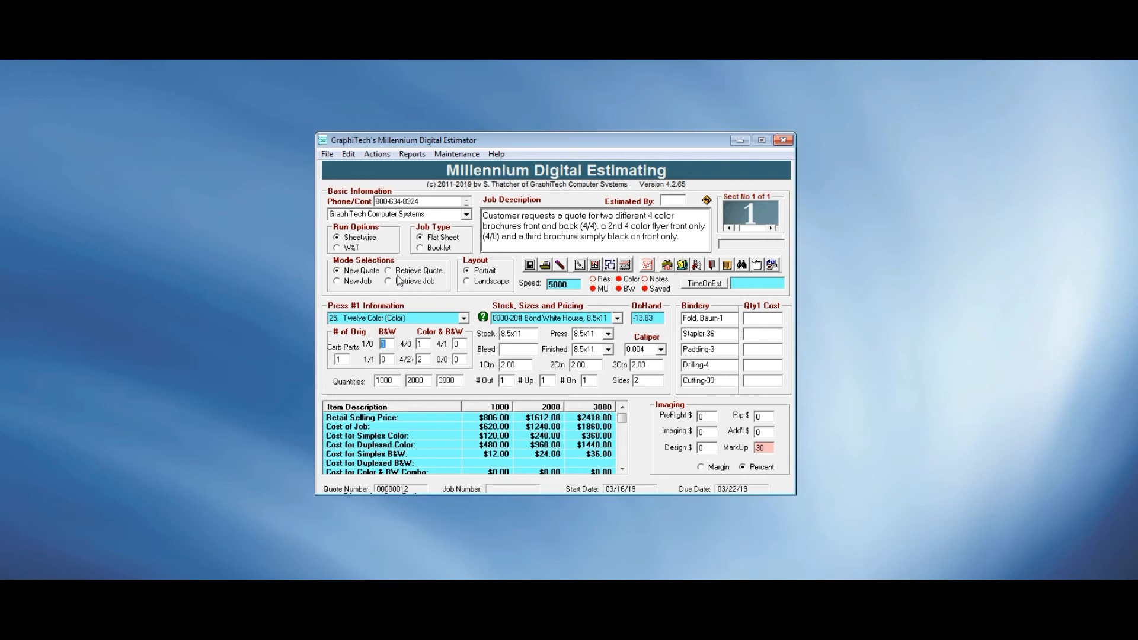
Convert the quote into a new job with a quantity of 3000 and recalculate the estimate
click(338, 282)
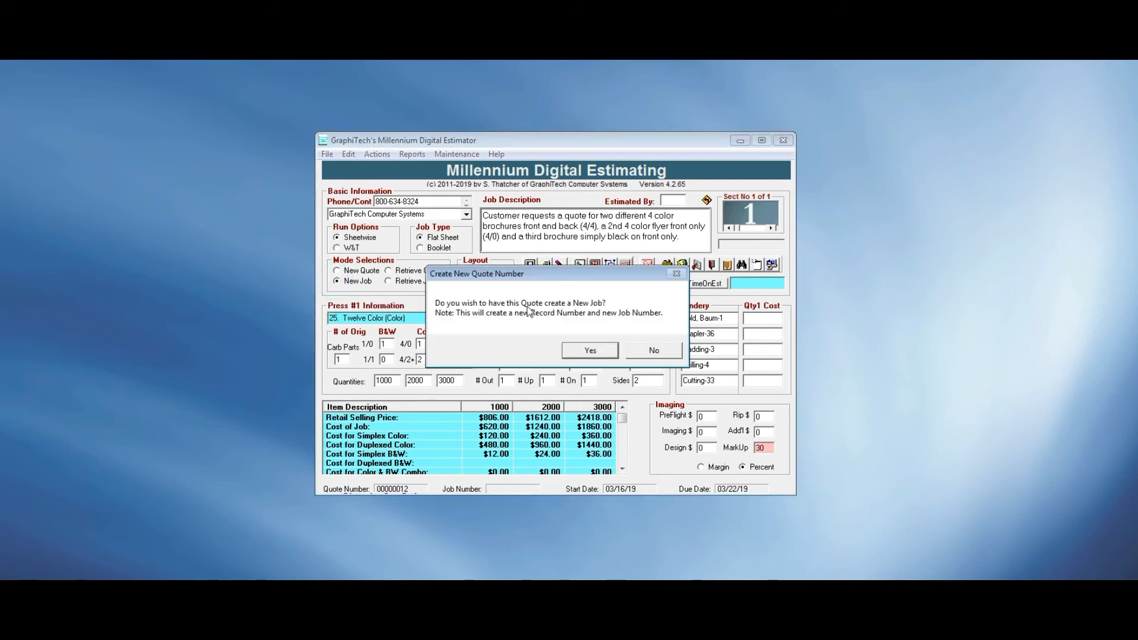
click(591, 351)
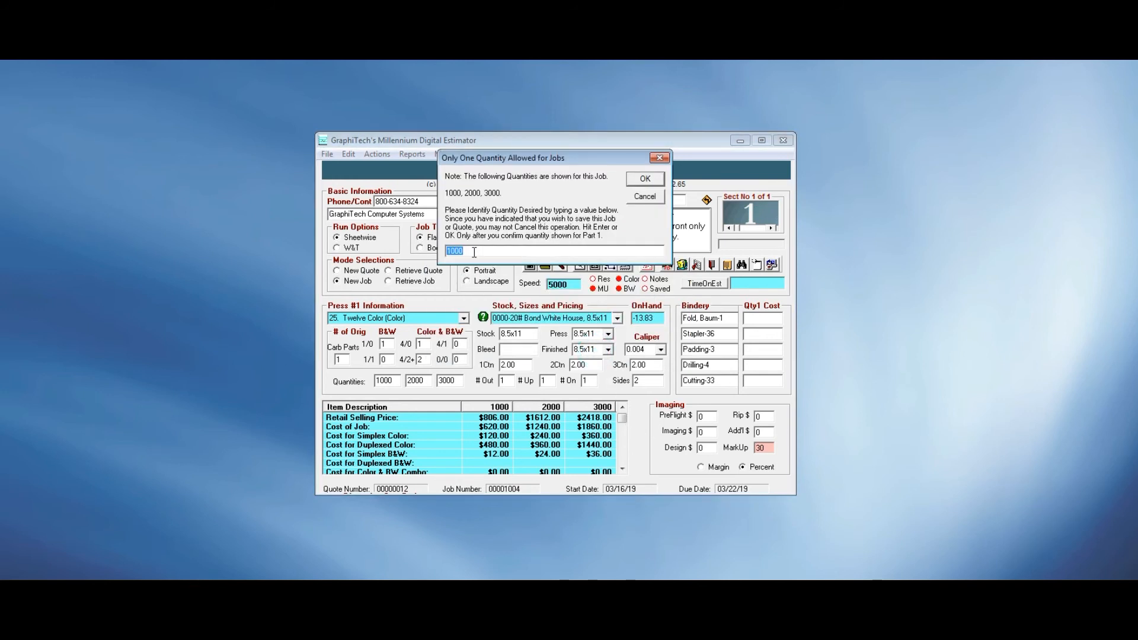
text(300)
click(645, 179)
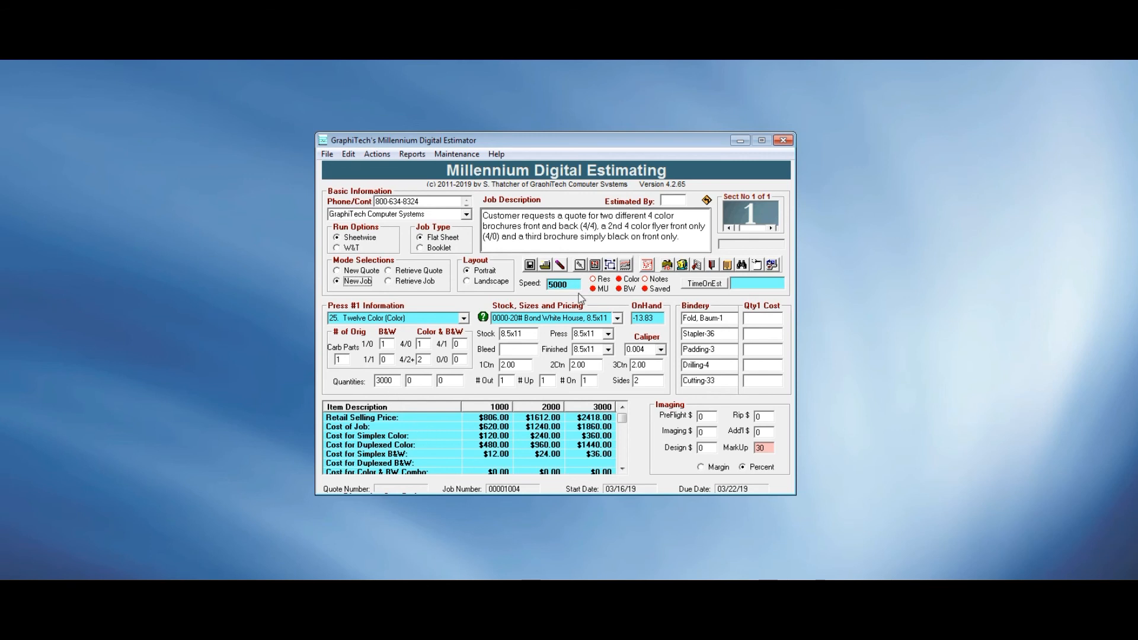
click(647, 264)
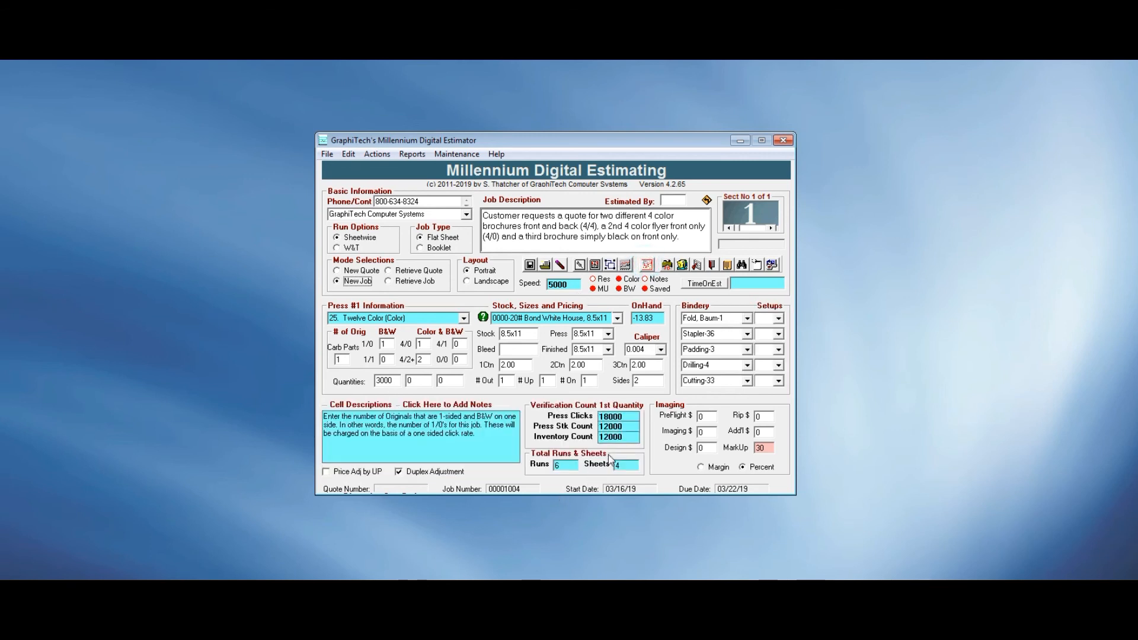
click(647, 264)
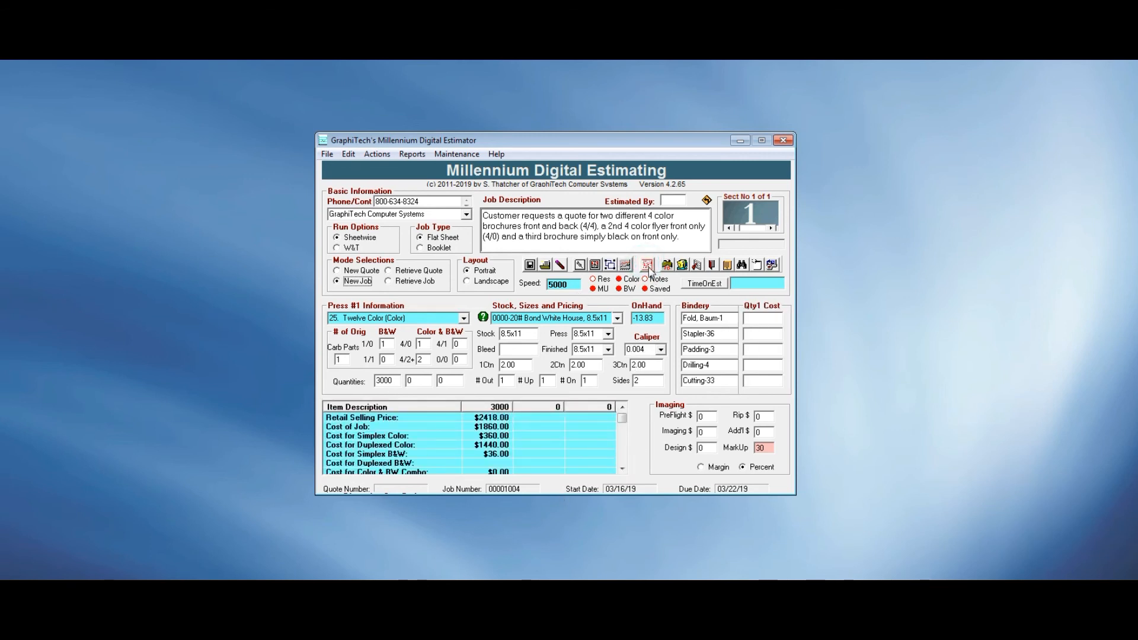